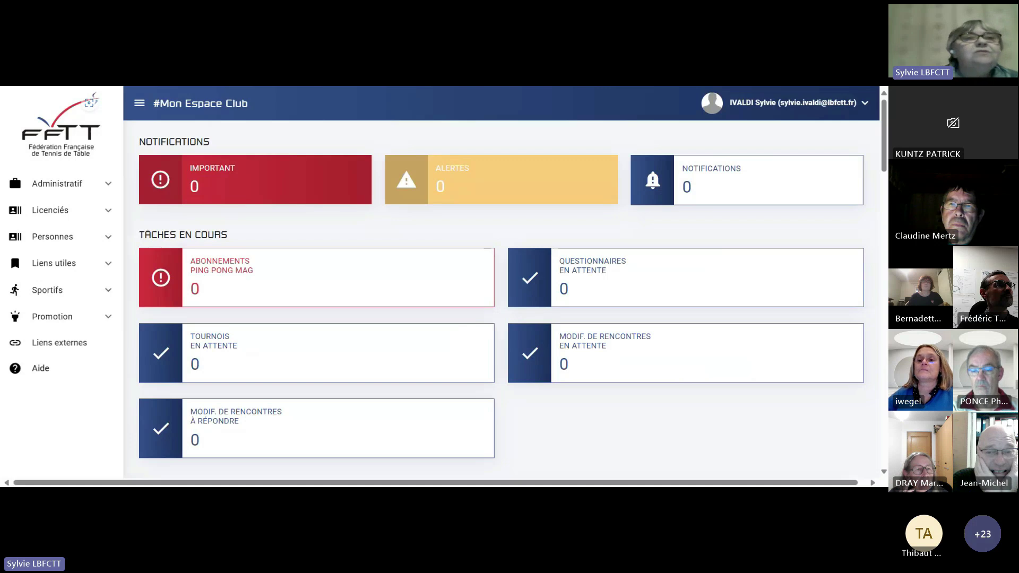
Expand the Administratif sidebar section and open the club's Fiche Club information page.
{"action": "left_click", "coordinate": [76, 187]}
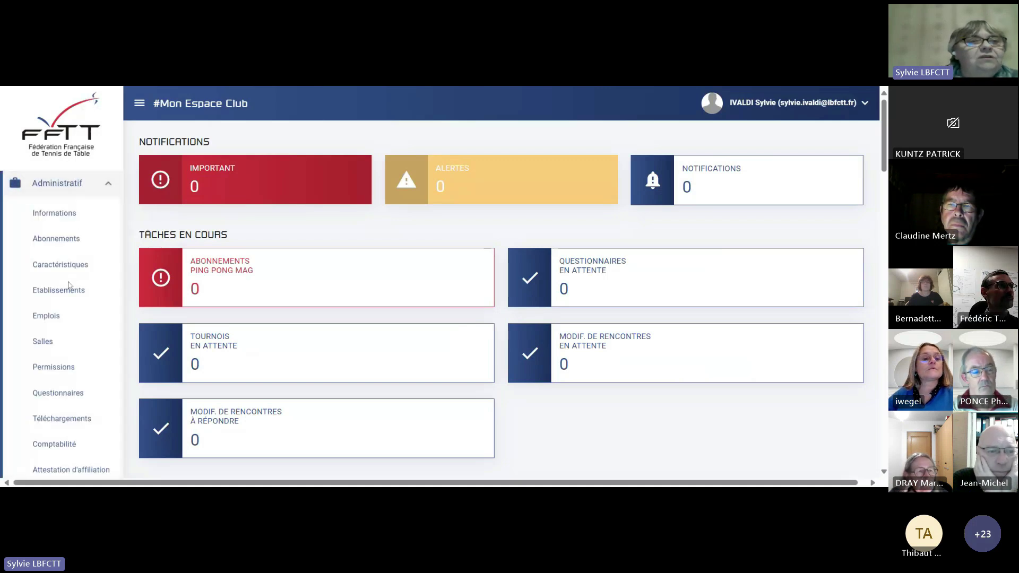
{"action": "scroll", "coordinate": [81, 349], "scroll_direction": "down", "scroll_amount": 2}
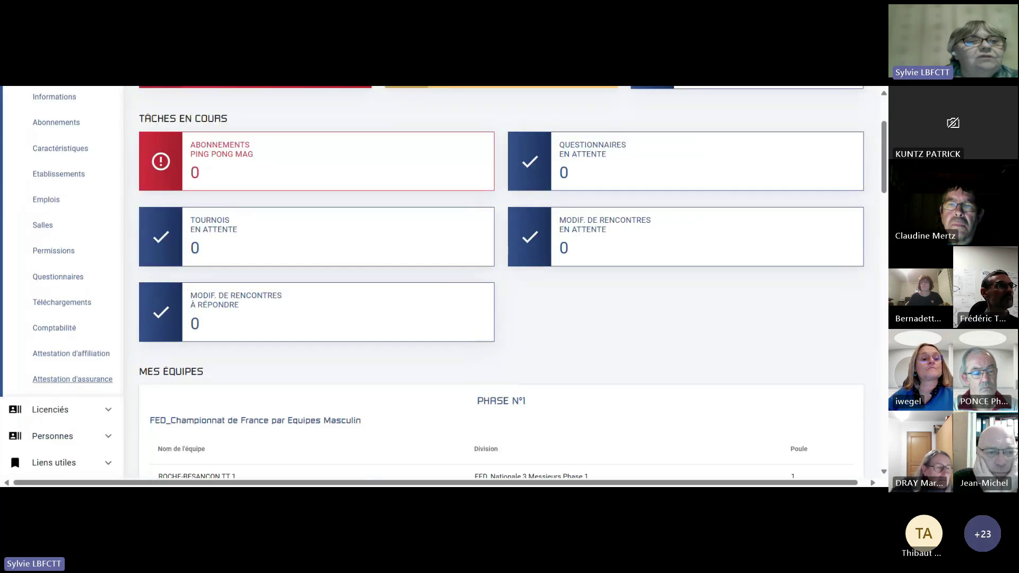
{"action": "scroll", "coordinate": [81, 349], "scroll_direction": "up", "scroll_amount": 1}
{"action": "scroll", "coordinate": [105, 227], "scroll_direction": "up", "scroll_amount": 1}
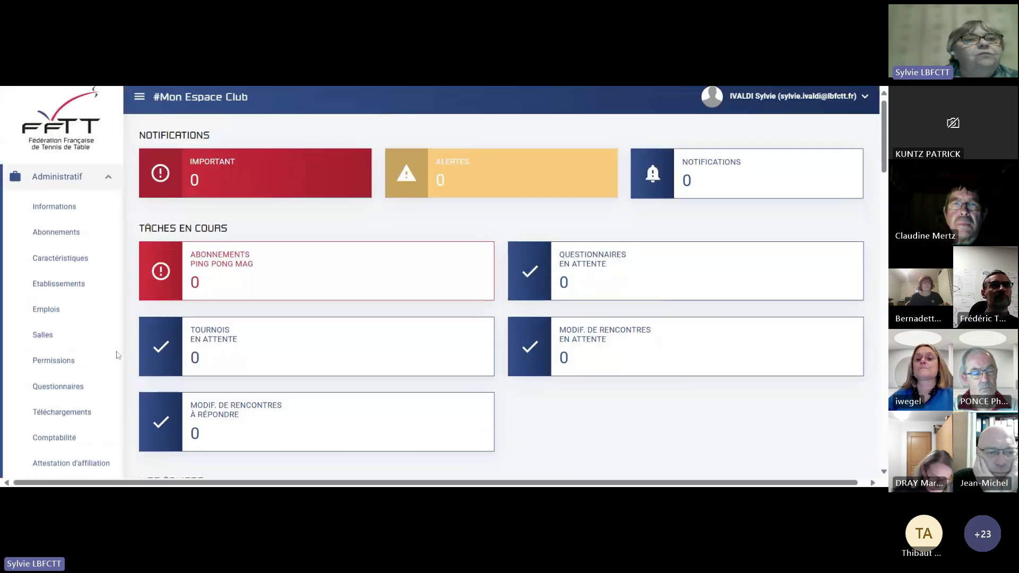
{"action": "left_click", "coordinate": [67, 213]}
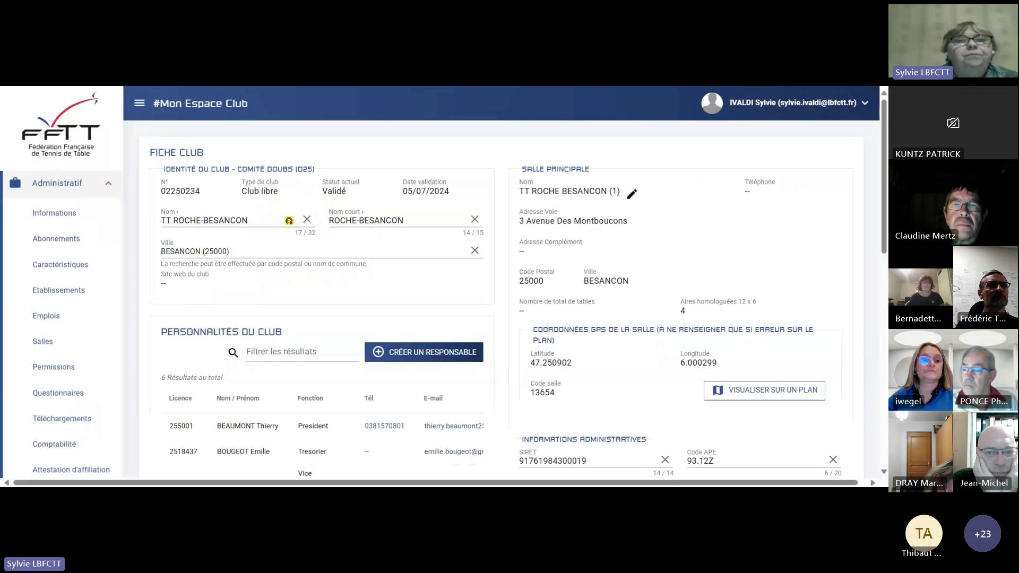
Show the personalities table's e-mail, national number and actions columns, then open the treasurer's actions.
{"action": "scroll", "coordinate": [745, 281], "scroll_direction": "down", "scroll_amount": 1}
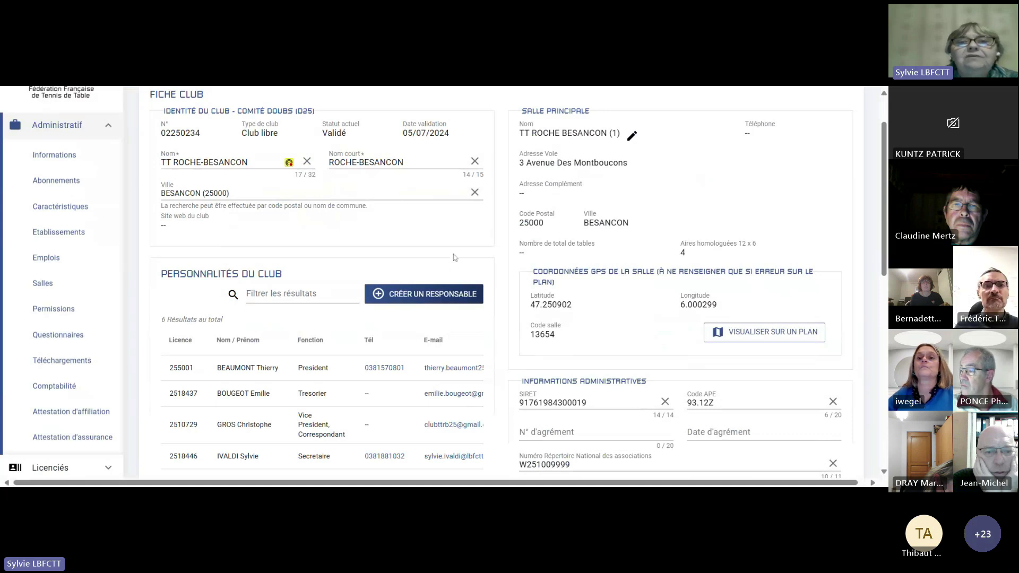
{"action": "scroll", "coordinate": [455, 258], "scroll_direction": "down", "scroll_amount": 3}
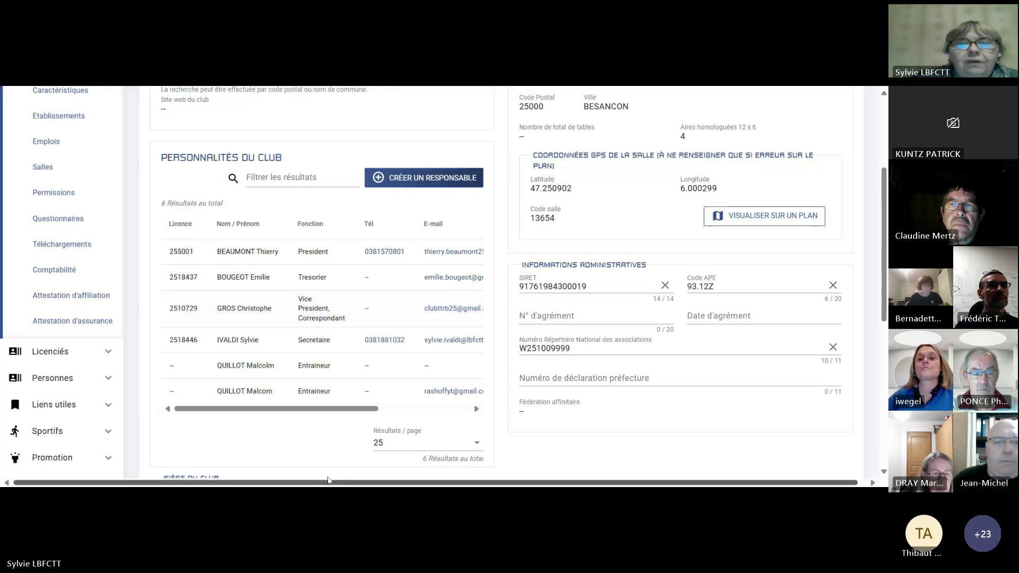
{"action": "left_click_drag", "start_coordinate": [353, 411], "coordinate": [476, 423]}
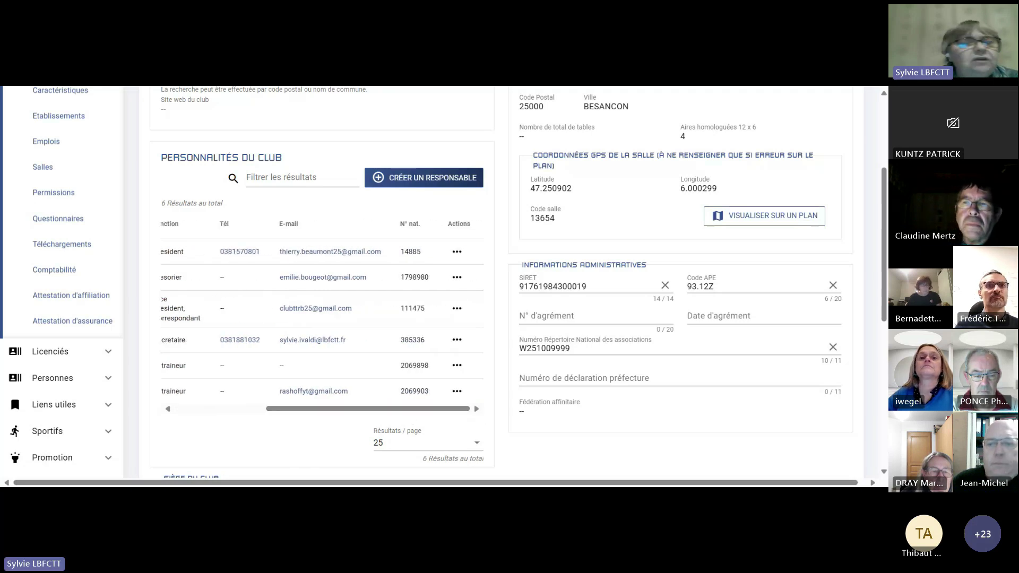
{"action": "left_click", "coordinate": [457, 280]}
{"action": "left_click", "coordinate": [424, 281]}
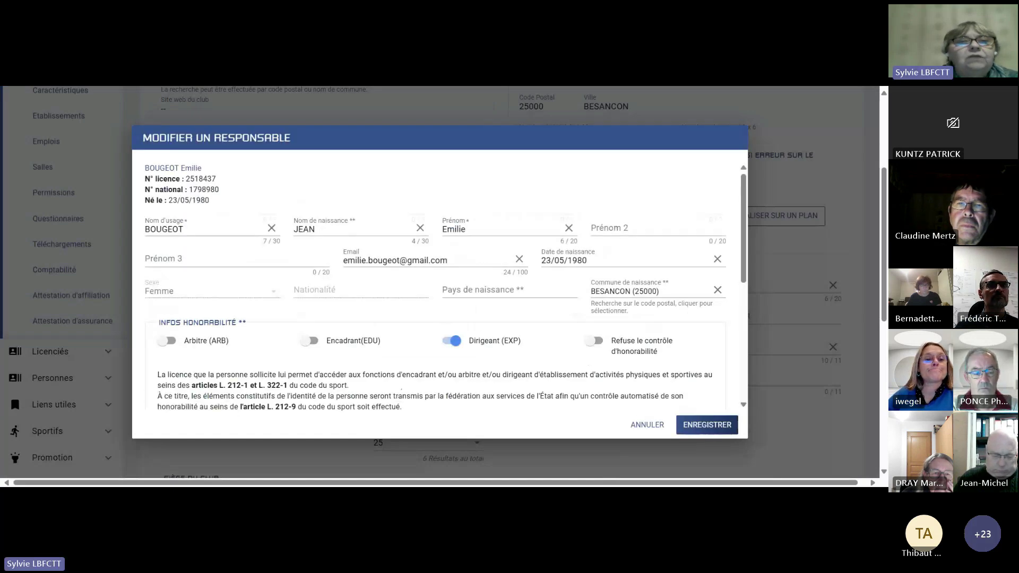
{"action": "scroll", "coordinate": [589, 361], "scroll_direction": "down", "scroll_amount": 6}
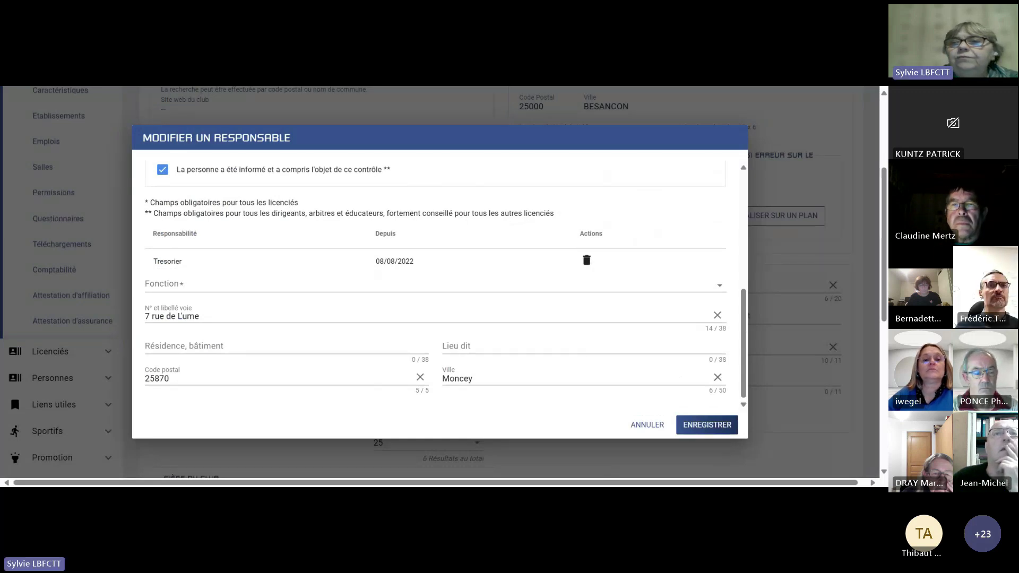
{"action": "left_click", "coordinate": [197, 285]}
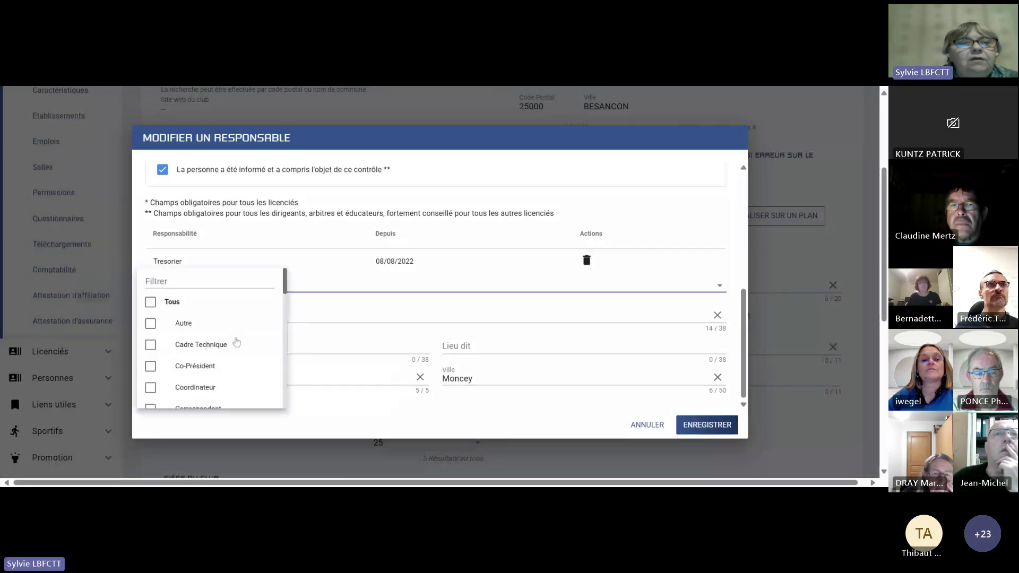
{"action": "scroll", "coordinate": [198, 350], "scroll_direction": "down", "scroll_amount": 3}
{"action": "scroll", "coordinate": [198, 353], "scroll_direction": "down", "scroll_amount": 10}
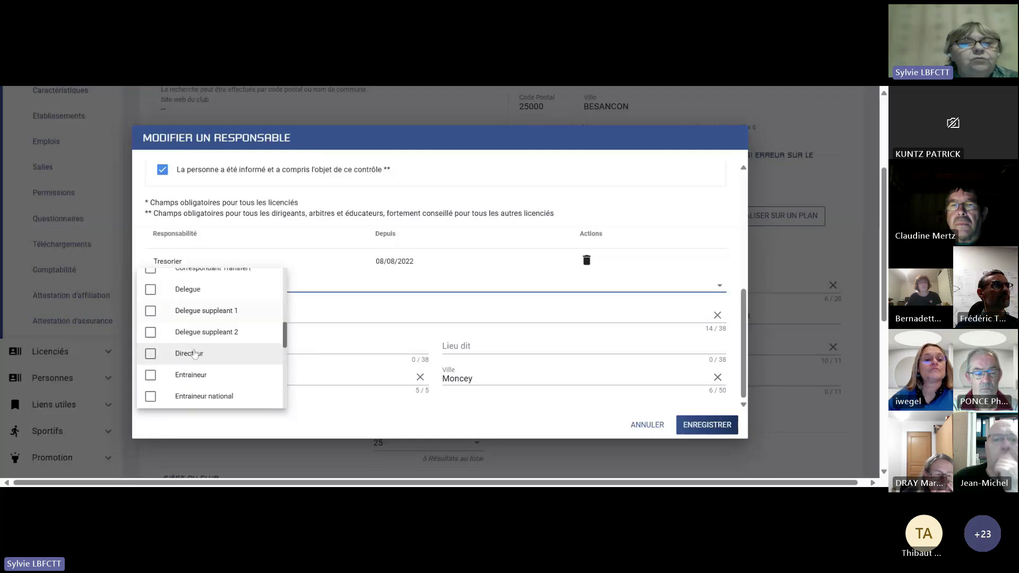
{"action": "scroll", "coordinate": [192, 355], "scroll_direction": "down", "scroll_amount": 3}
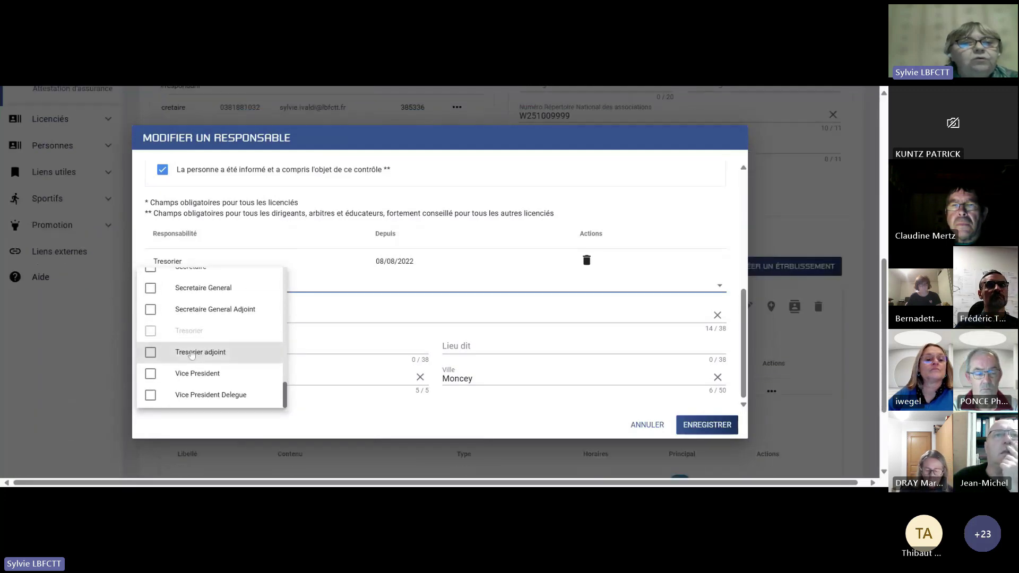
{"action": "scroll", "coordinate": [191, 353], "scroll_direction": "up", "scroll_amount": 6}
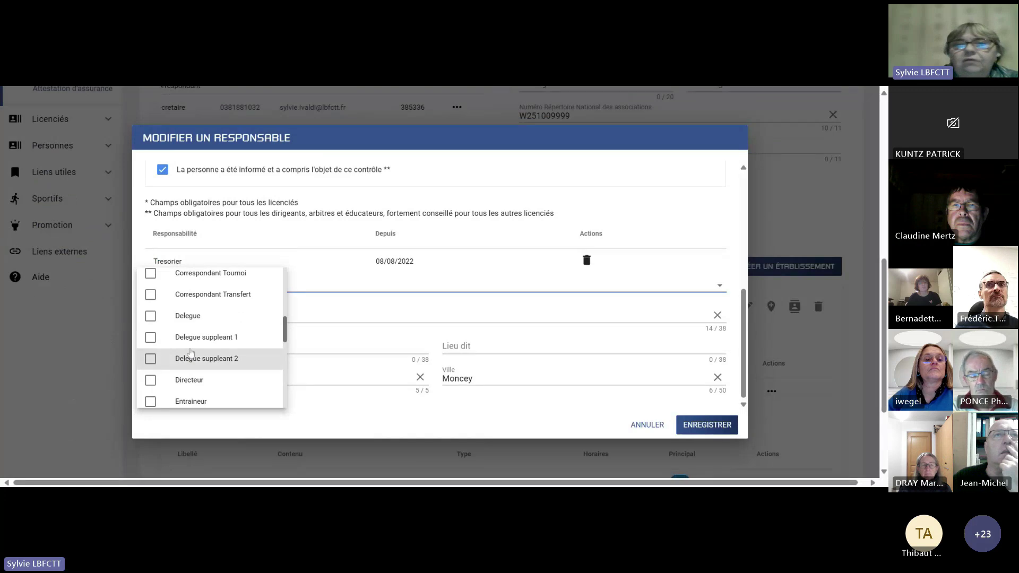
{"action": "scroll", "coordinate": [191, 353], "scroll_direction": "up", "scroll_amount": 5}
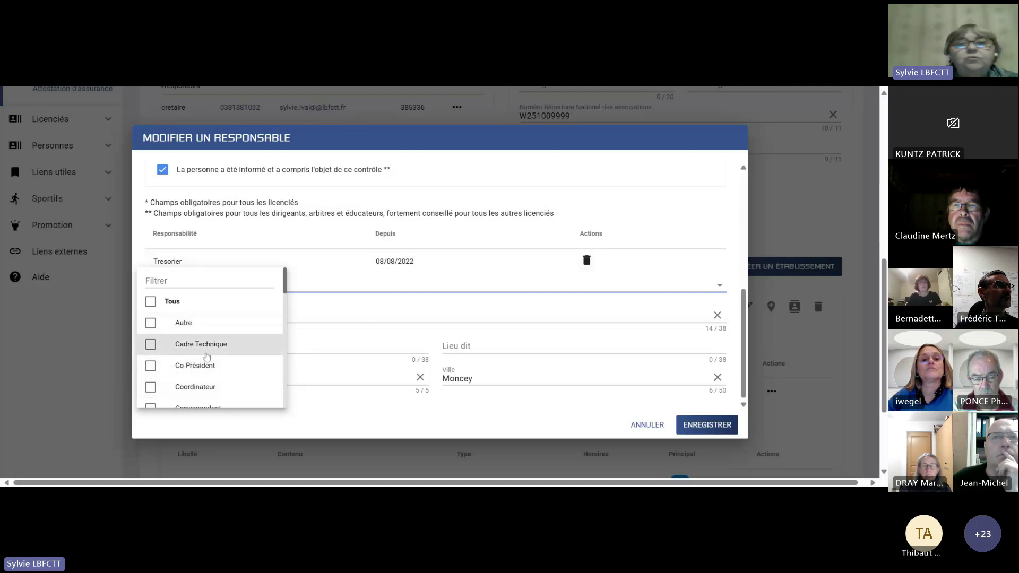
{"action": "left_click", "coordinate": [371, 424]}
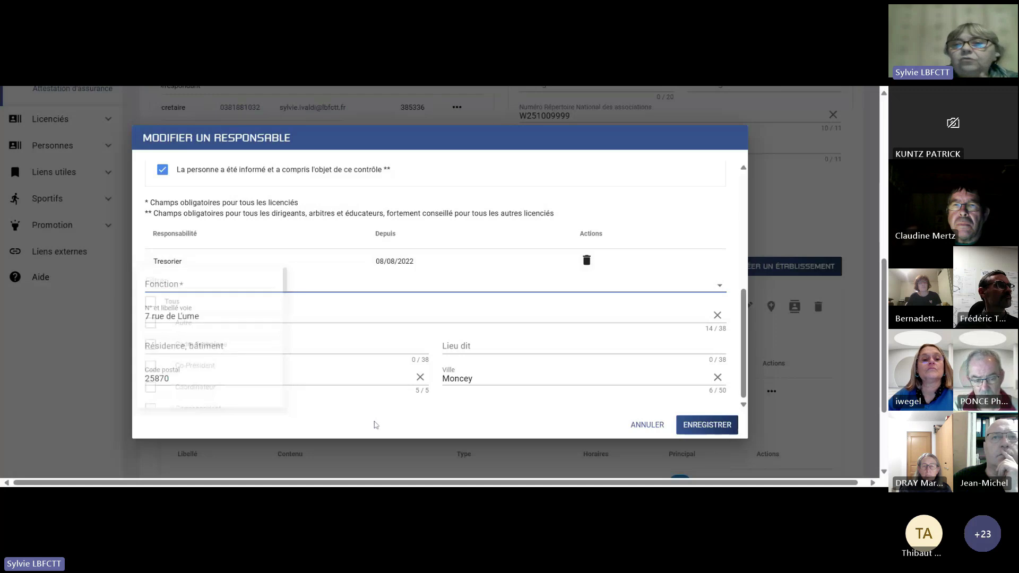
{"action": "left_click", "coordinate": [647, 425]}
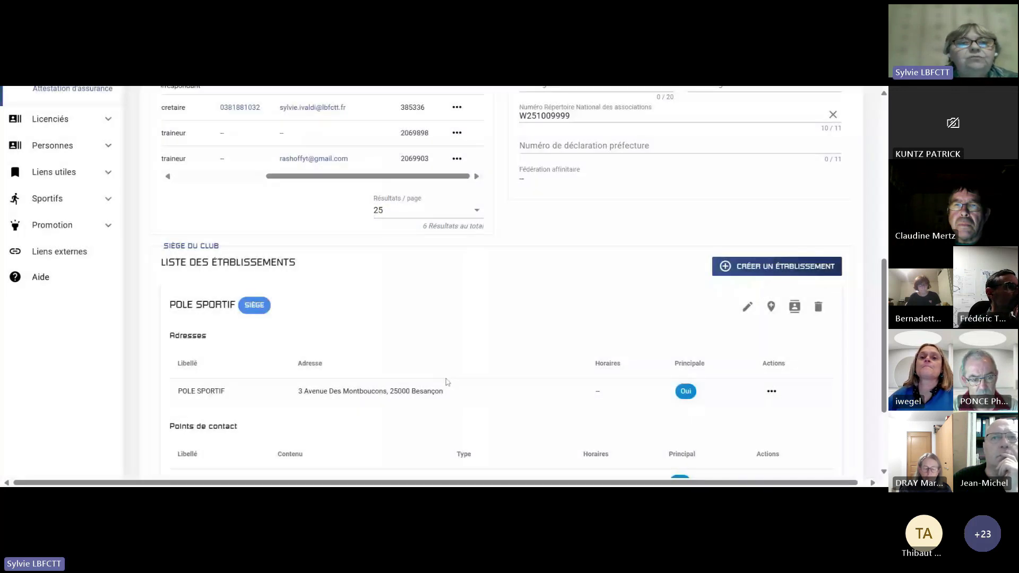
In Liste des établissements, bring up the actions for the headquarters' CONTACT point.
{"action": "scroll", "coordinate": [647, 425], "scroll_direction": "down", "scroll_amount": 1}
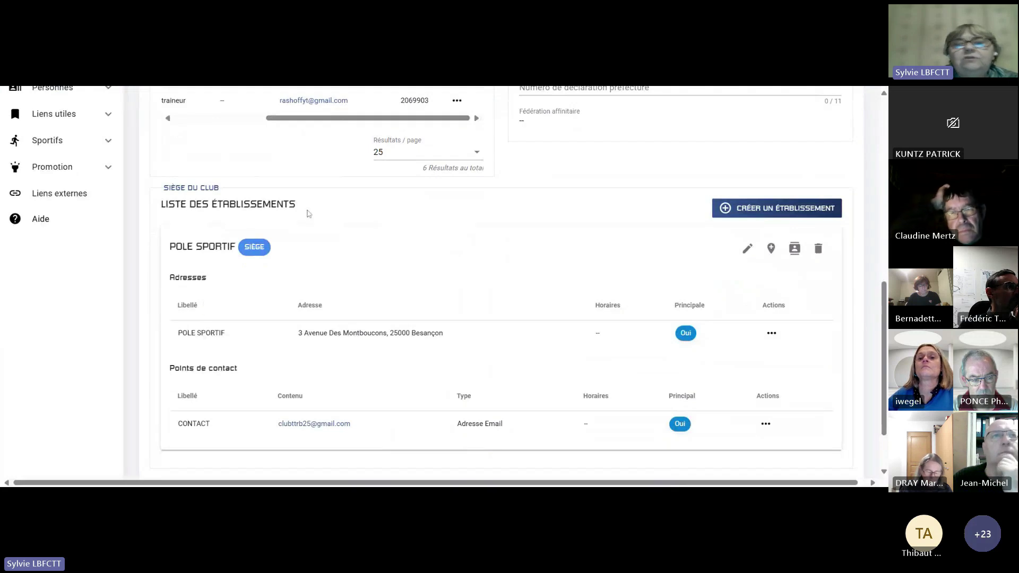
{"action": "scroll", "coordinate": [360, 273], "scroll_direction": "down", "scroll_amount": 1}
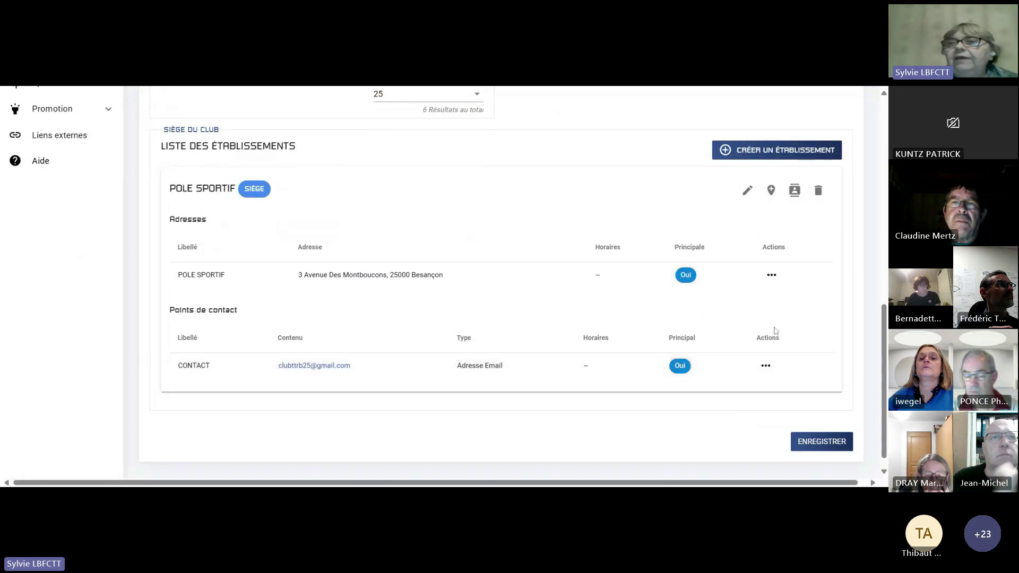
{"action": "left_click", "coordinate": [765, 365]}
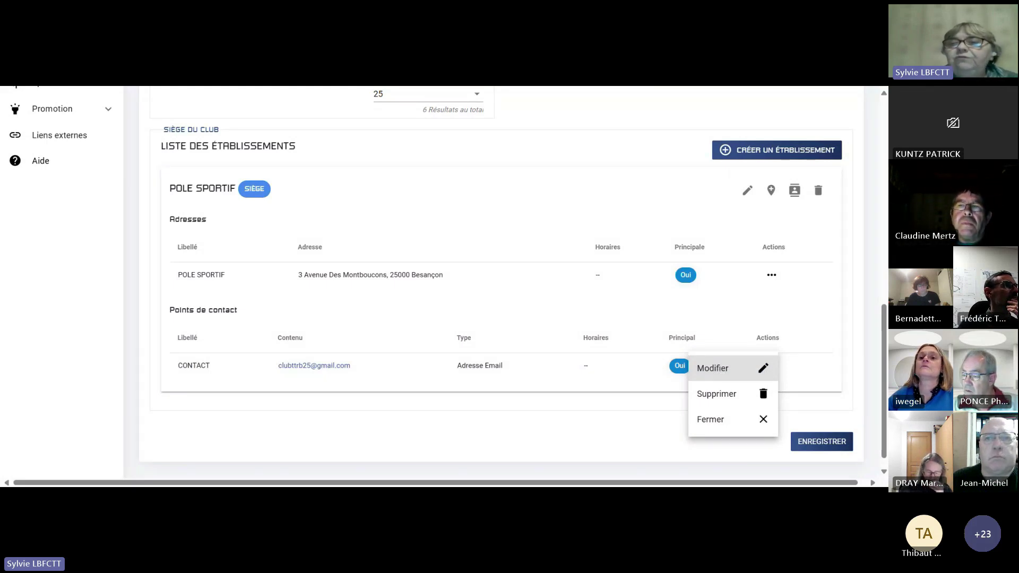
Edit the CONTACT entry, keep its nature as Correspondant, and cancel the edit.
{"action": "left_click", "coordinate": [723, 370]}
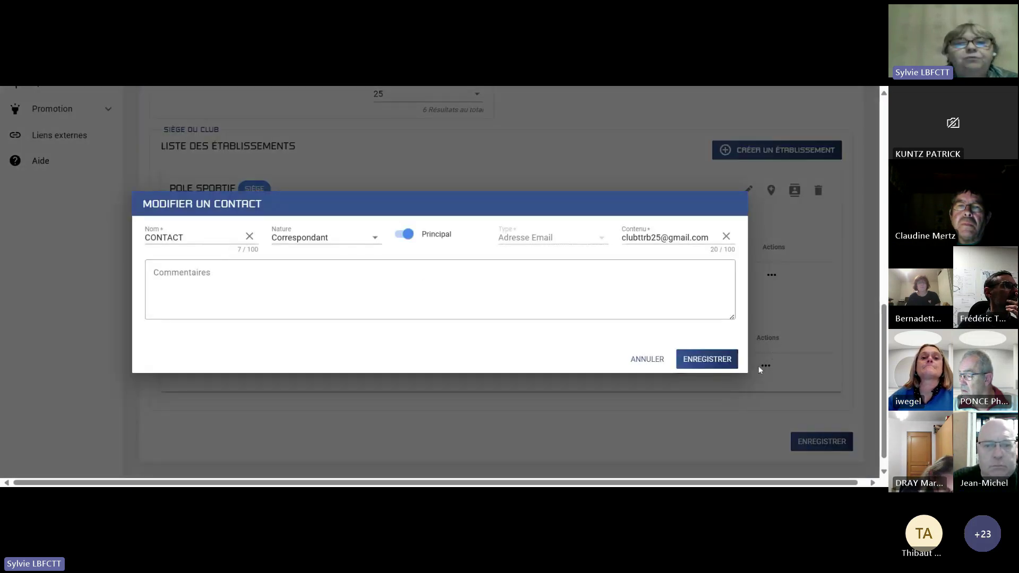
{"action": "left_click", "coordinate": [374, 243]}
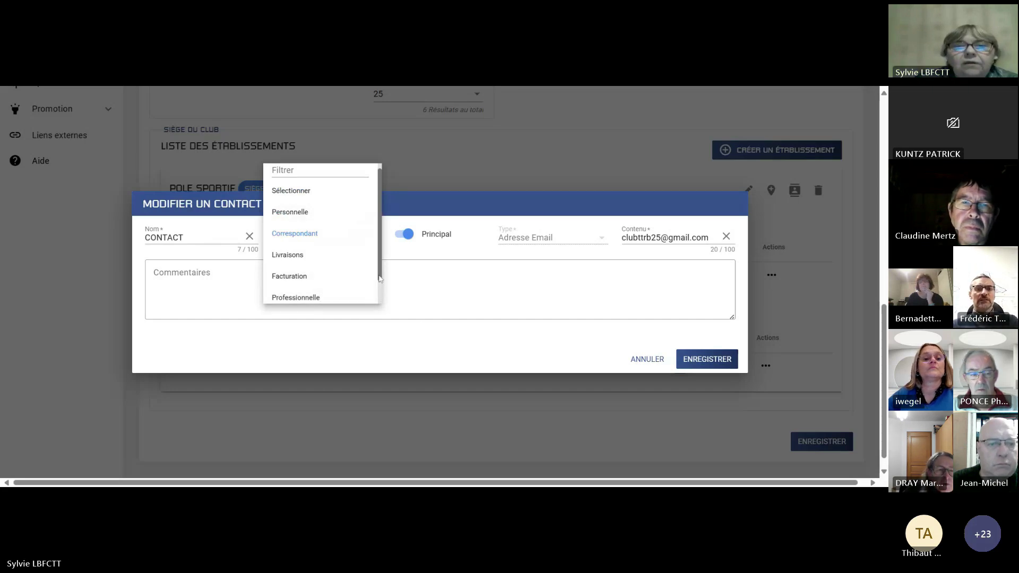
{"action": "left_click_drag", "start_coordinate": [379, 276], "coordinate": [380, 301]}
{"action": "left_click", "coordinate": [415, 340]}
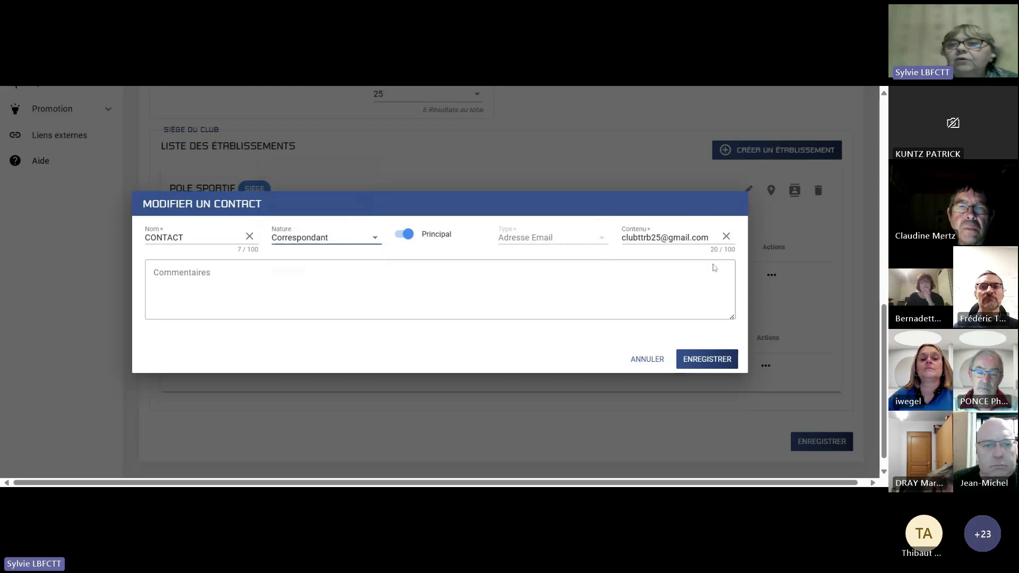
{"action": "left_click", "coordinate": [654, 360]}
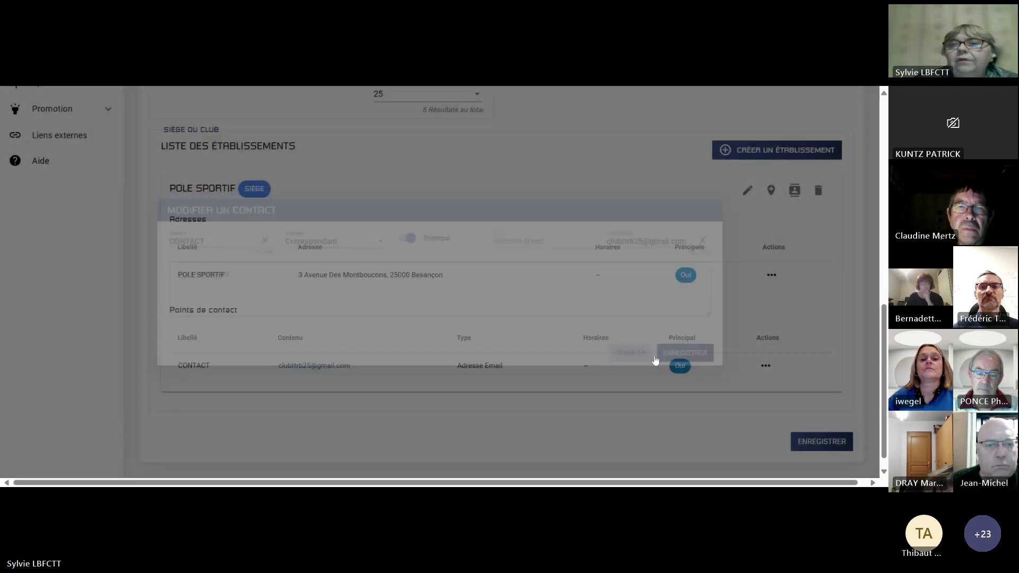
Save the club information sheet with ENREGISTRER.
{"action": "scroll", "coordinate": [660, 387], "scroll_direction": "up", "scroll_amount": 5}
{"action": "scroll", "coordinate": [662, 386], "scroll_direction": "up", "scroll_amount": 5}
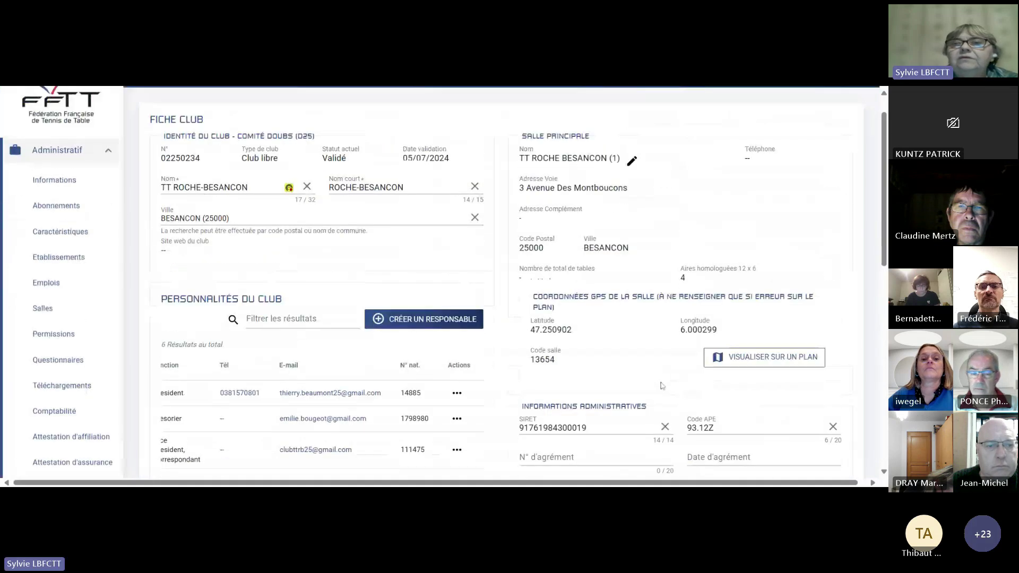
{"action": "scroll", "coordinate": [662, 386], "scroll_direction": "up", "scroll_amount": 1}
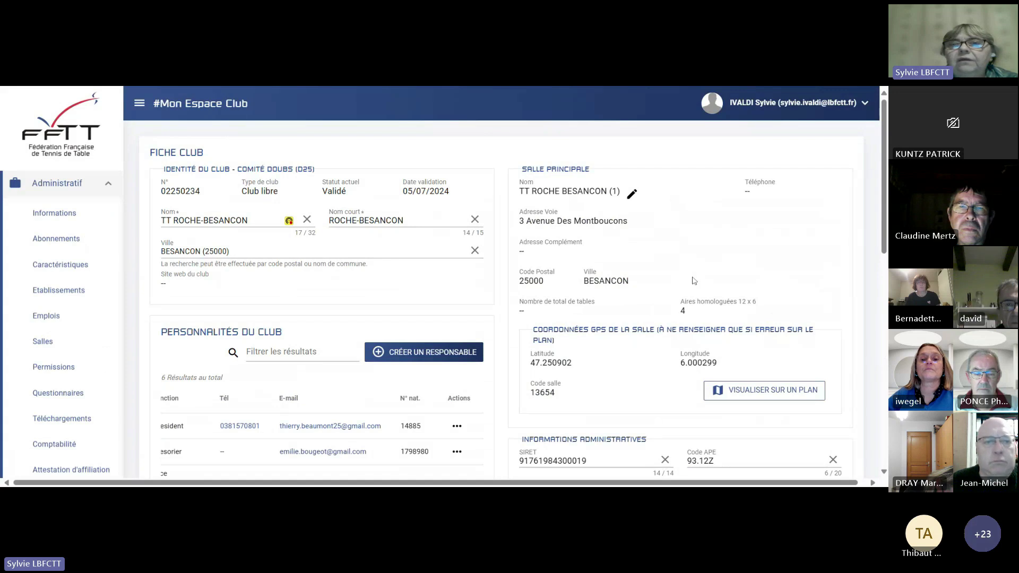
{"action": "scroll", "coordinate": [694, 281], "scroll_direction": "down", "scroll_amount": 12}
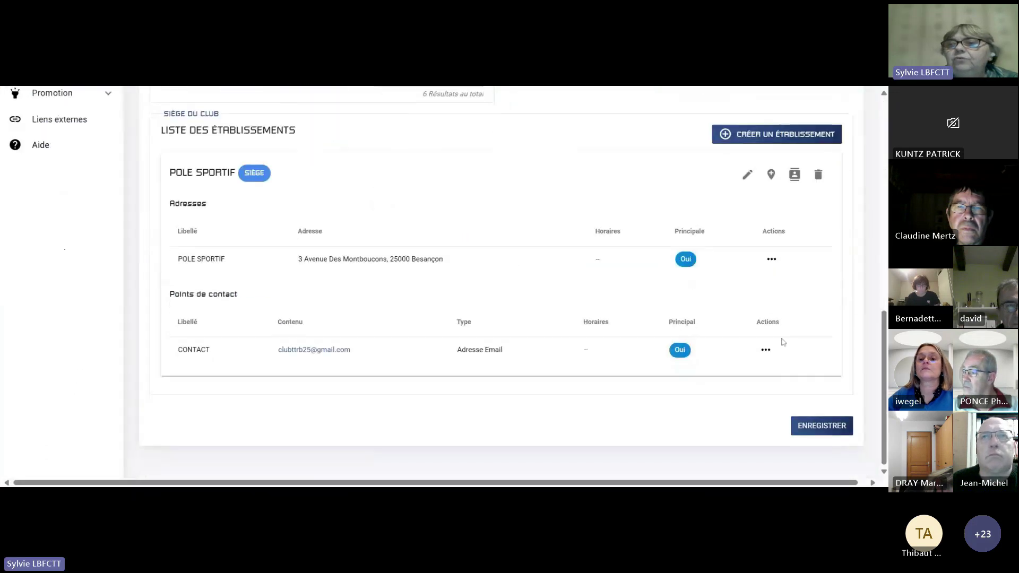
{"action": "left_click", "coordinate": [833, 427]}
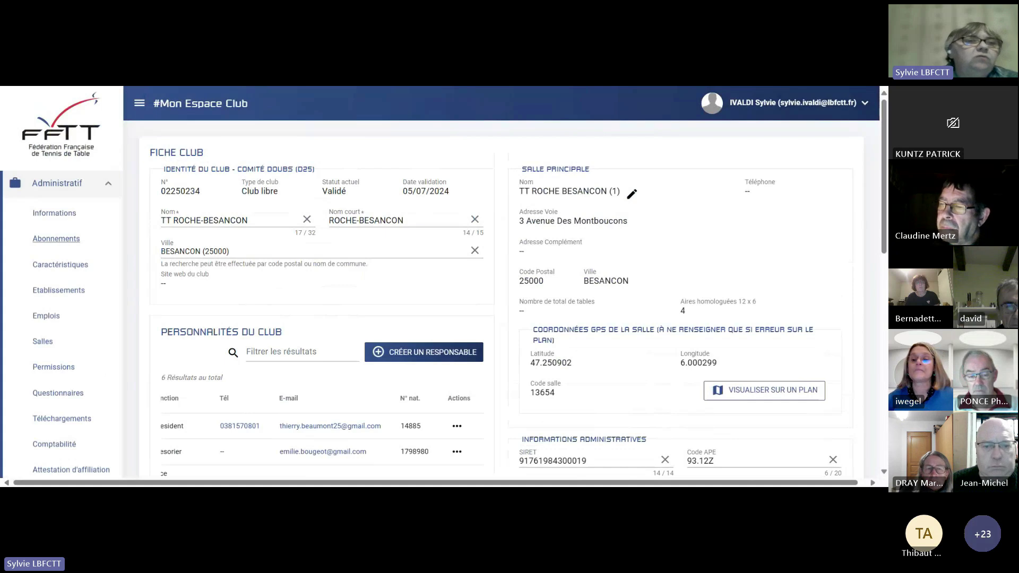
Go to the Caractéristiques page listing the club's operations.
{"action": "left_click", "coordinate": [56, 268]}
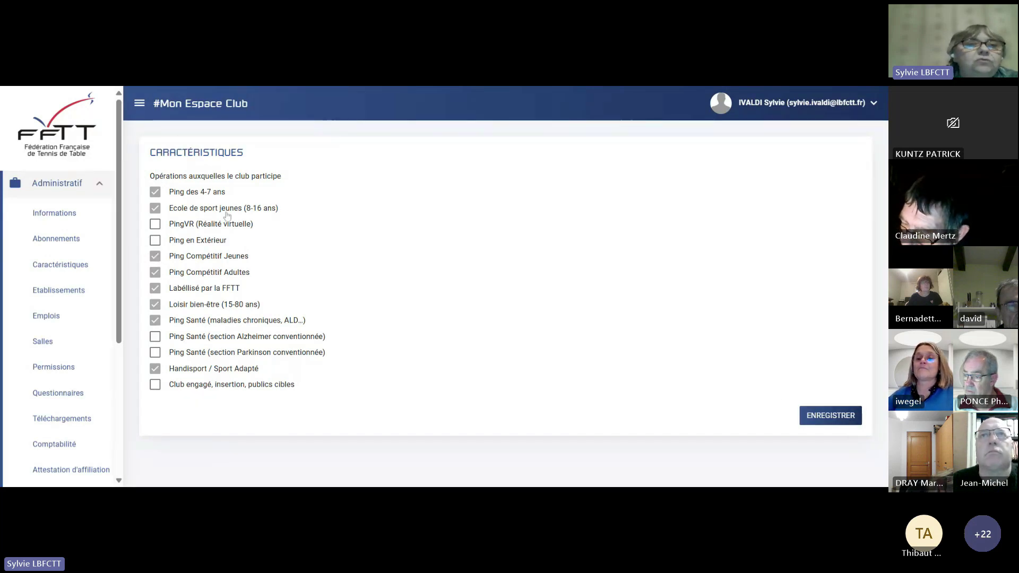
Show the establishments list, then check the new-establishment Type choices and cancel without adding.
{"action": "left_click", "coordinate": [59, 291]}
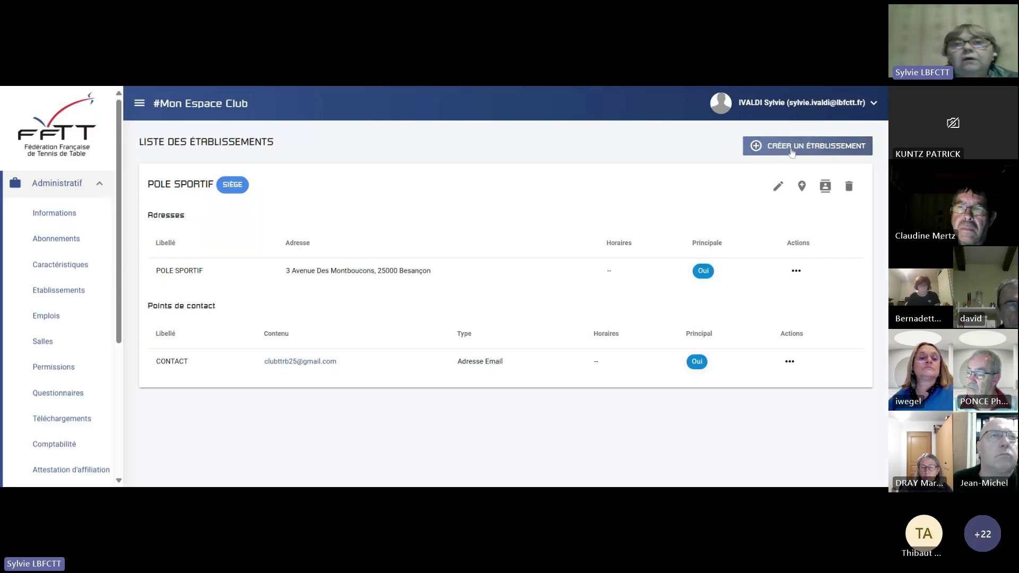
{"action": "left_click", "coordinate": [792, 150]}
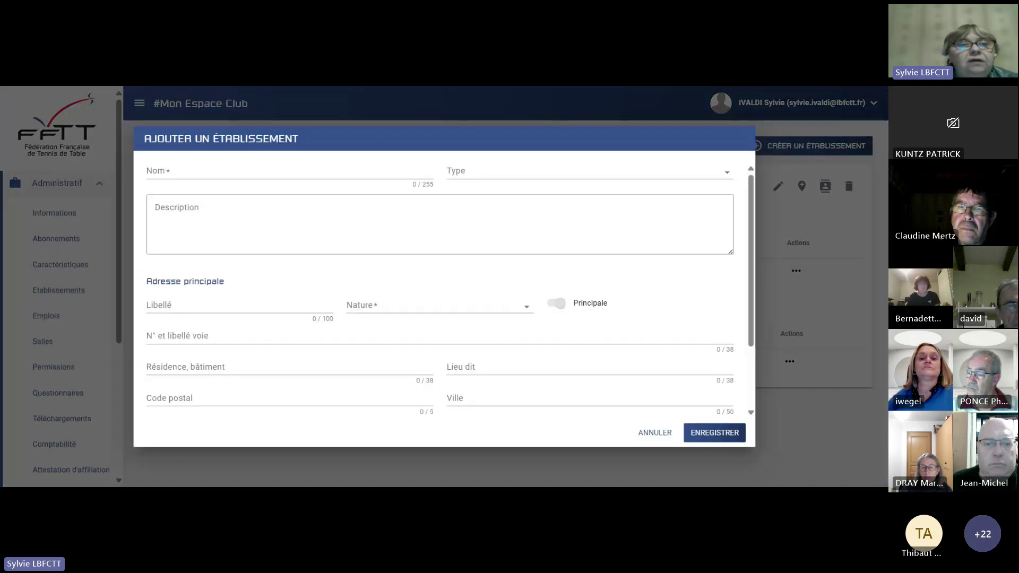
{"action": "scroll", "coordinate": [414, 269], "scroll_direction": "down", "scroll_amount": 2}
{"action": "scroll", "coordinate": [350, 235], "scroll_direction": "up", "scroll_amount": 2}
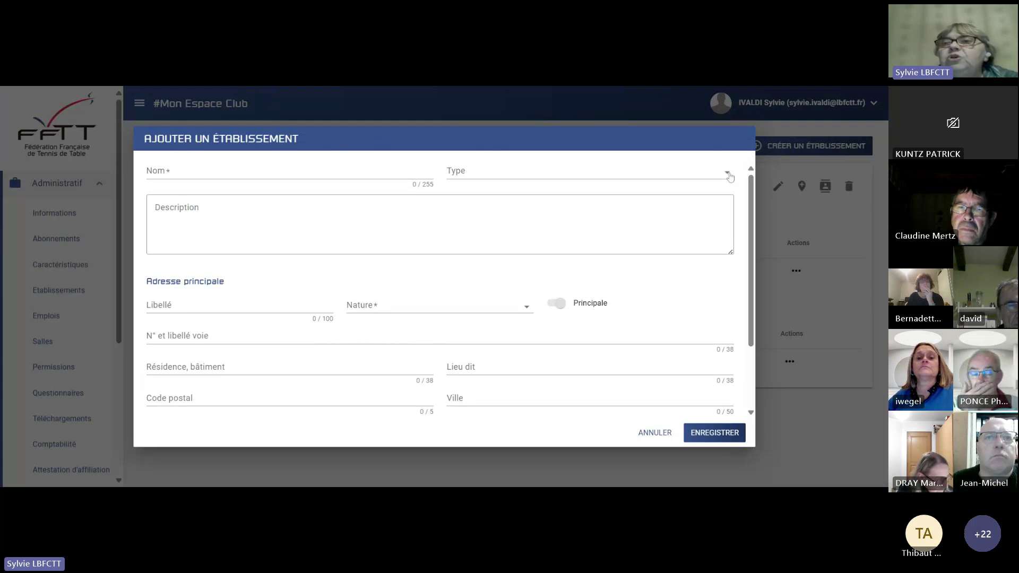
{"action": "left_click", "coordinate": [730, 176]}
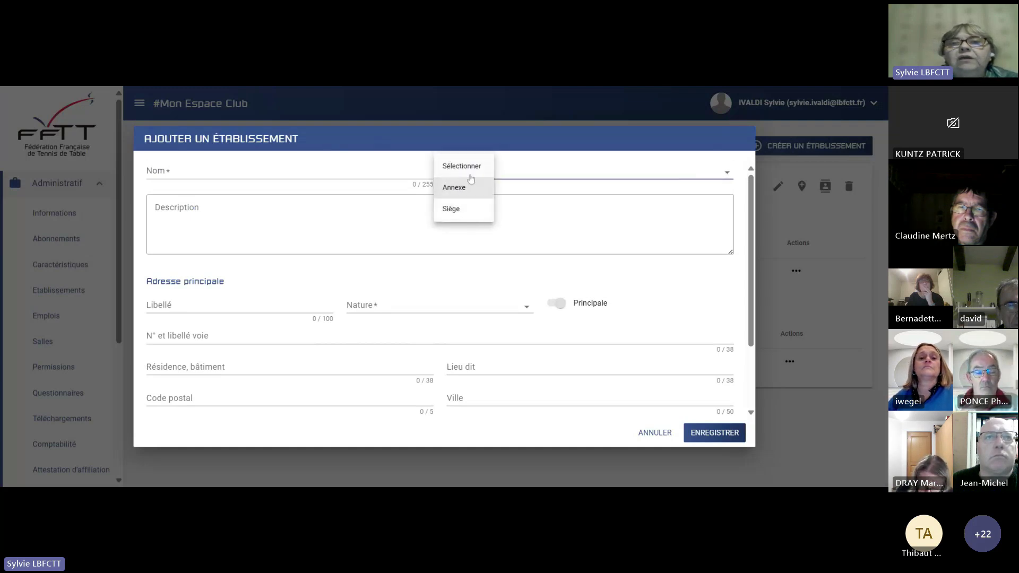
{"action": "left_click", "coordinate": [578, 417]}
{"action": "left_click", "coordinate": [658, 432]}
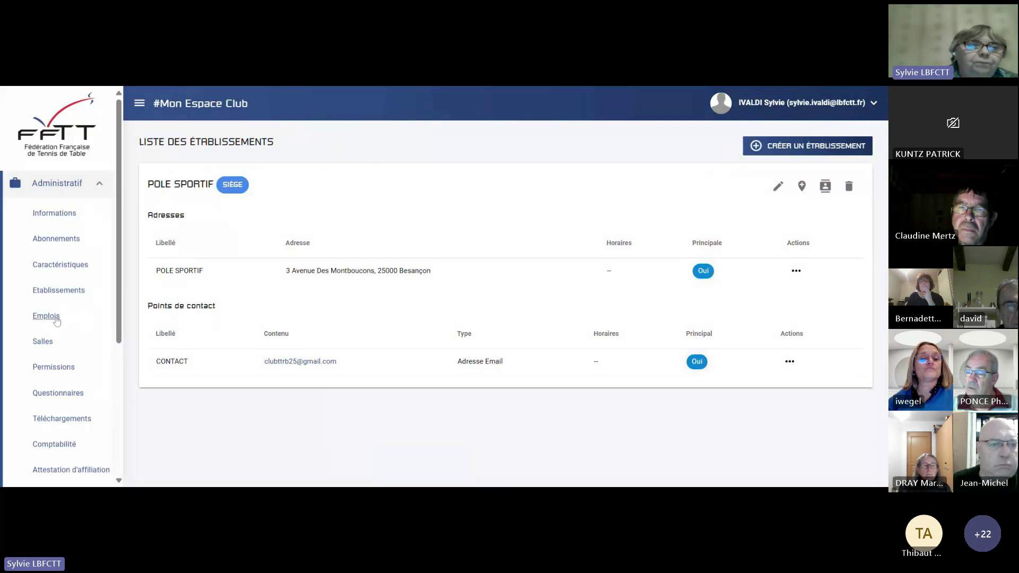
Open the empty Emplois list and bring up the Affecter un salarié search dialog.
{"action": "left_click", "coordinate": [57, 321]}
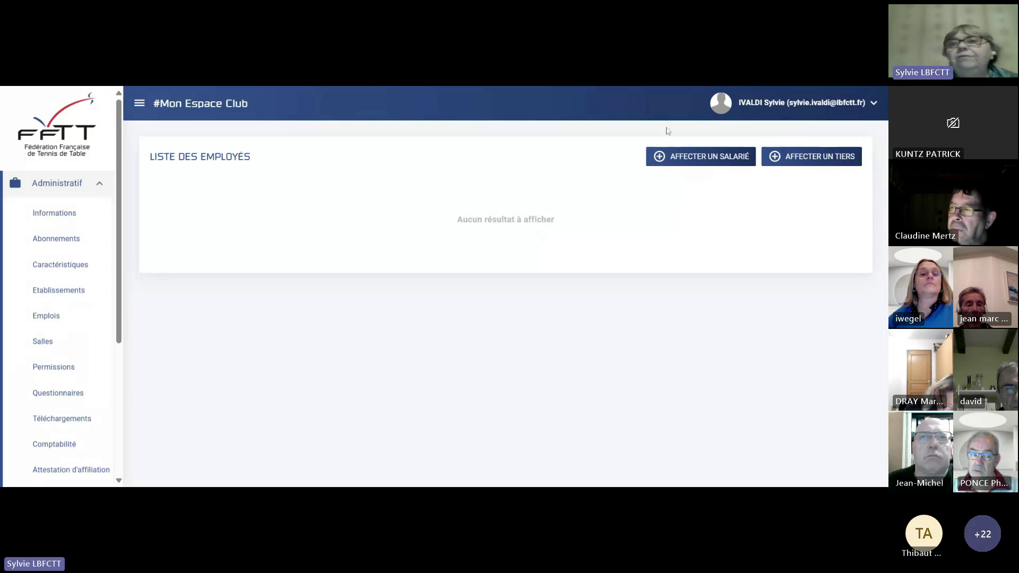
{"action": "left_click", "coordinate": [732, 166]}
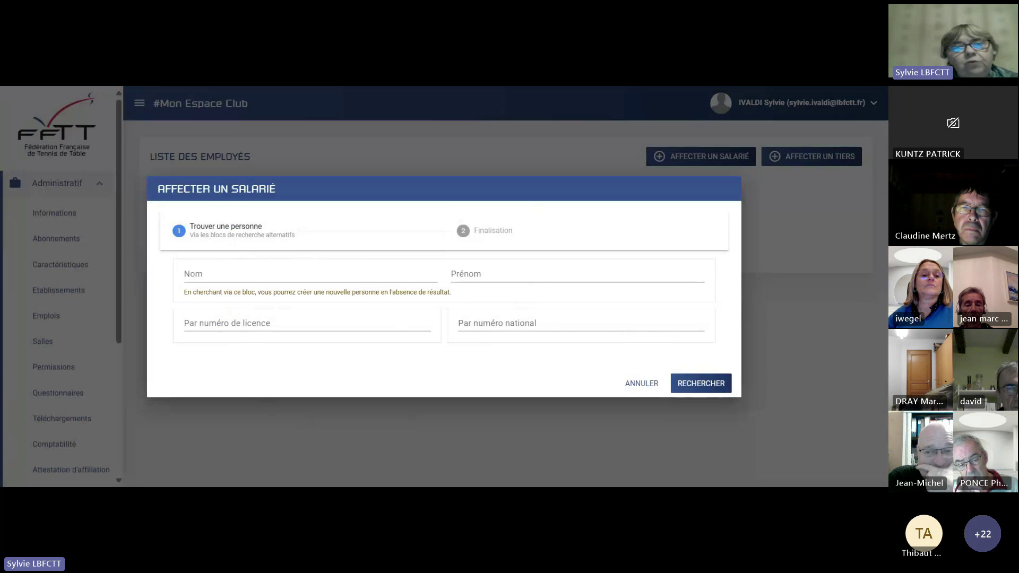
Search for the person by surname and first name, then select them as the employee.
{"action": "left_click", "coordinate": [240, 268]}
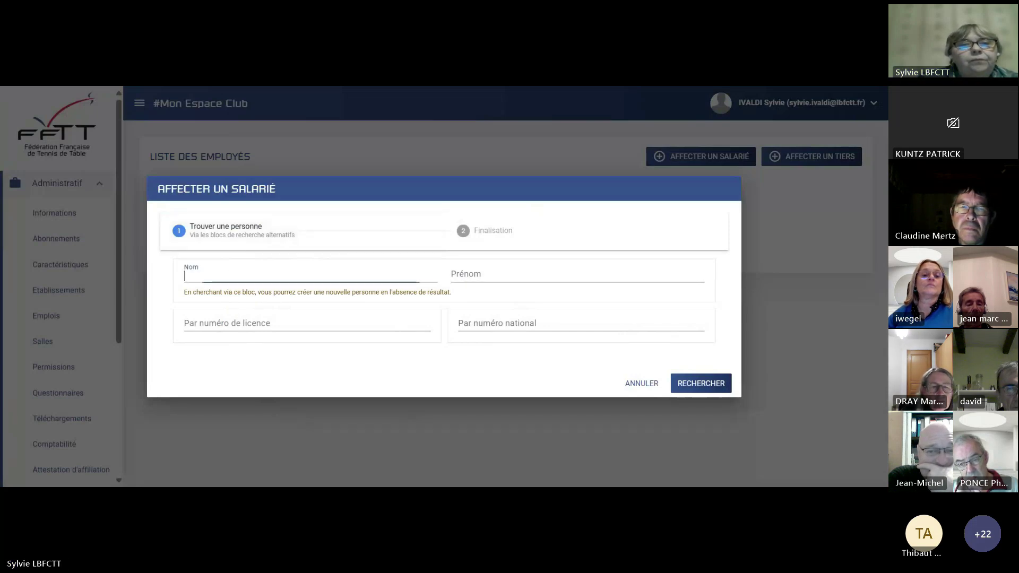
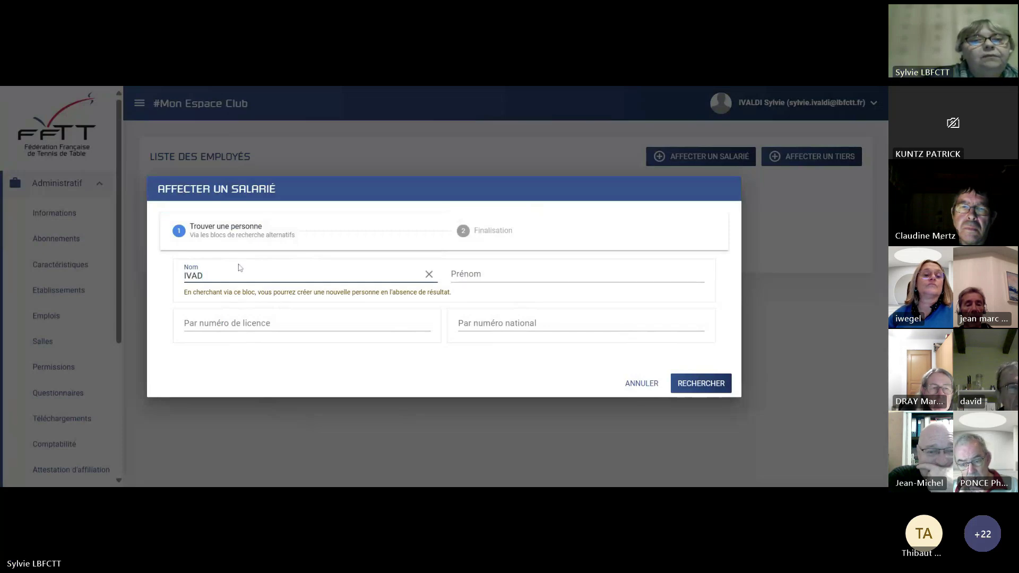
{"action": "key", "text": "Tab"}
{"action": "key", "text": "Tab"}
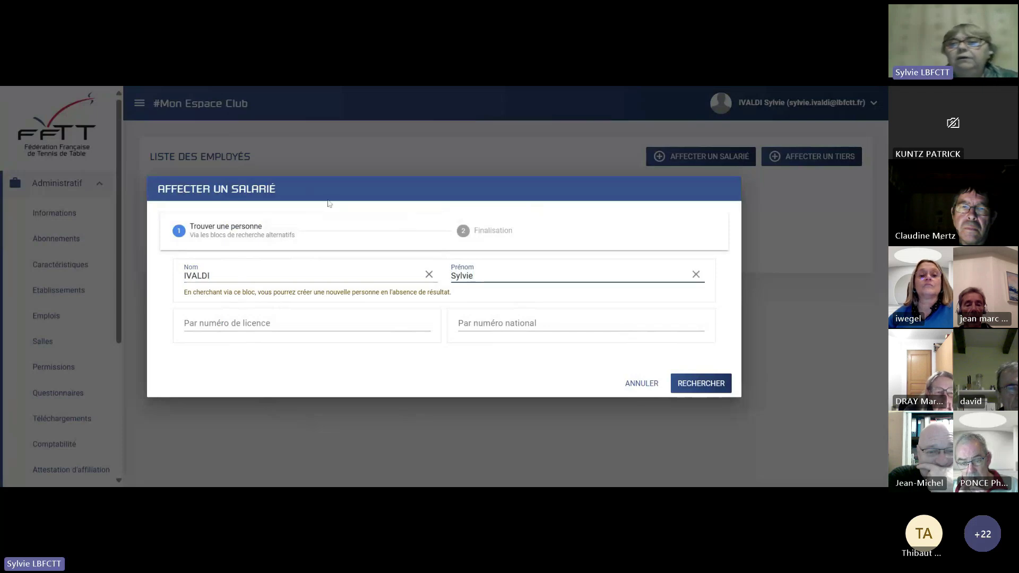
{"action": "left_click", "coordinate": [702, 382]}
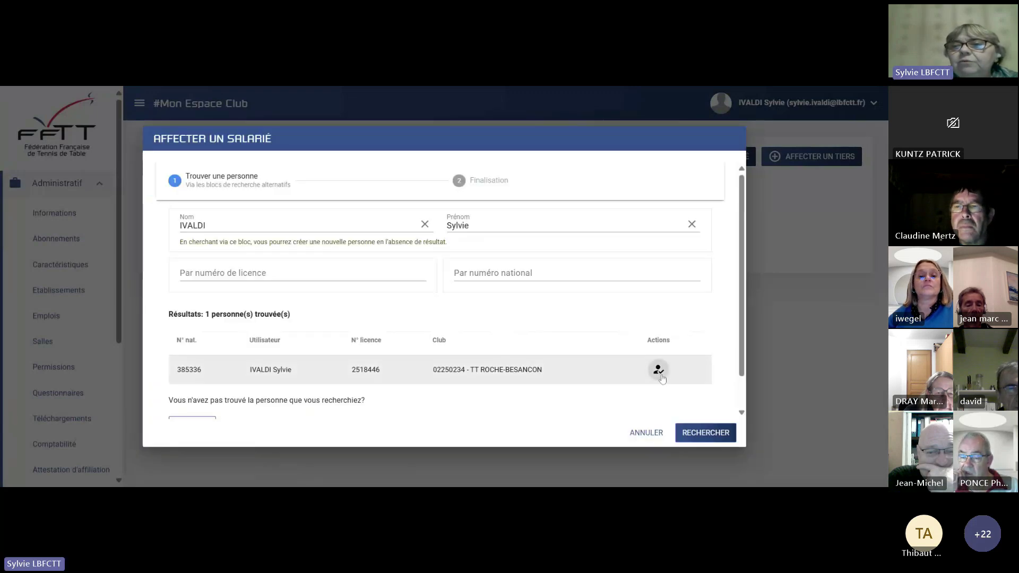
{"action": "left_click", "coordinate": [660, 373]}
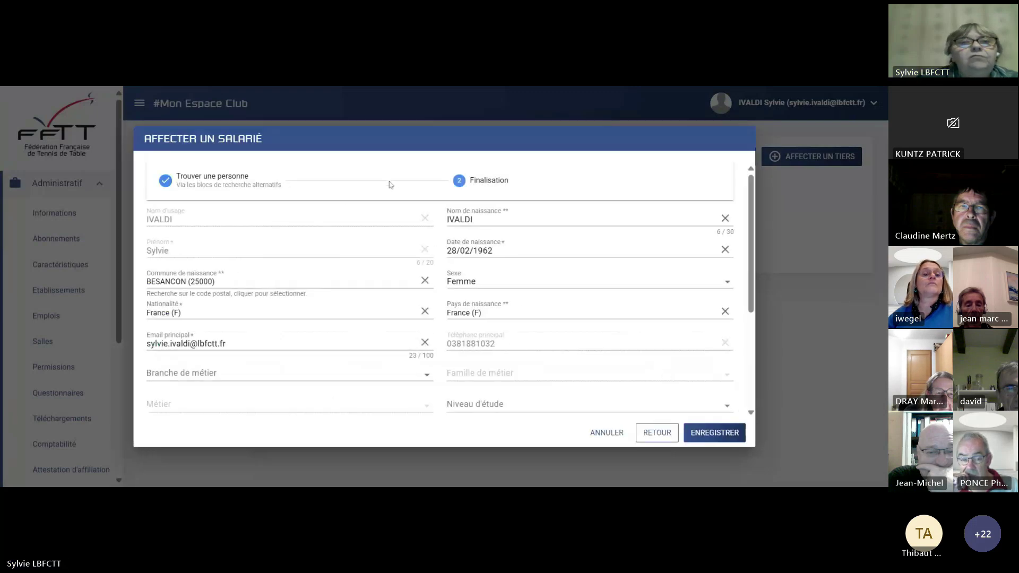
Check the Type de contrat options on the finalisation form, leaving them unchanged.
{"action": "scroll", "coordinate": [164, 331], "scroll_direction": "down", "scroll_amount": 2}
{"action": "scroll", "coordinate": [165, 330], "scroll_direction": "up", "scroll_amount": 1}
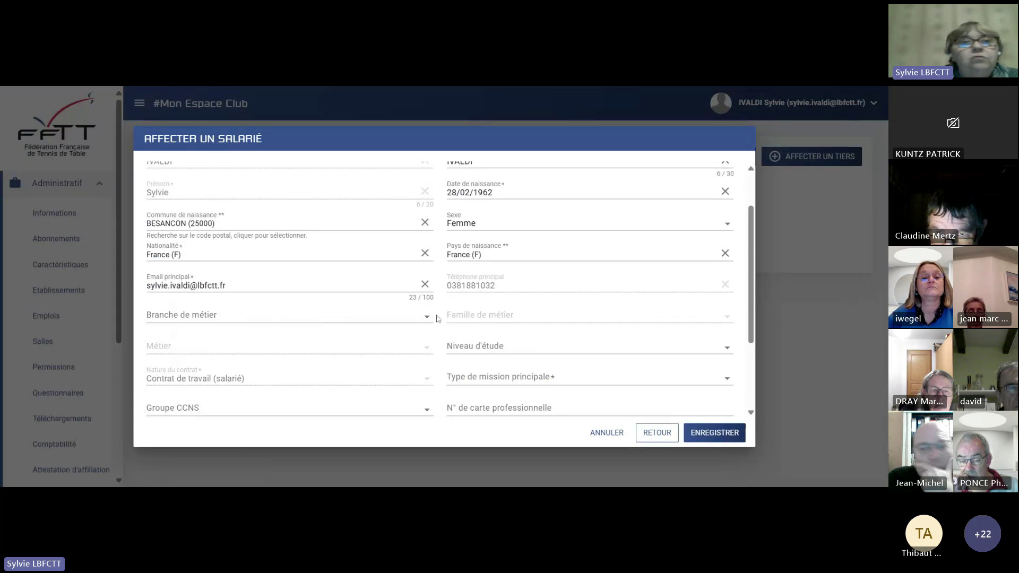
{"action": "scroll", "coordinate": [439, 322], "scroll_direction": "down", "scroll_amount": 1}
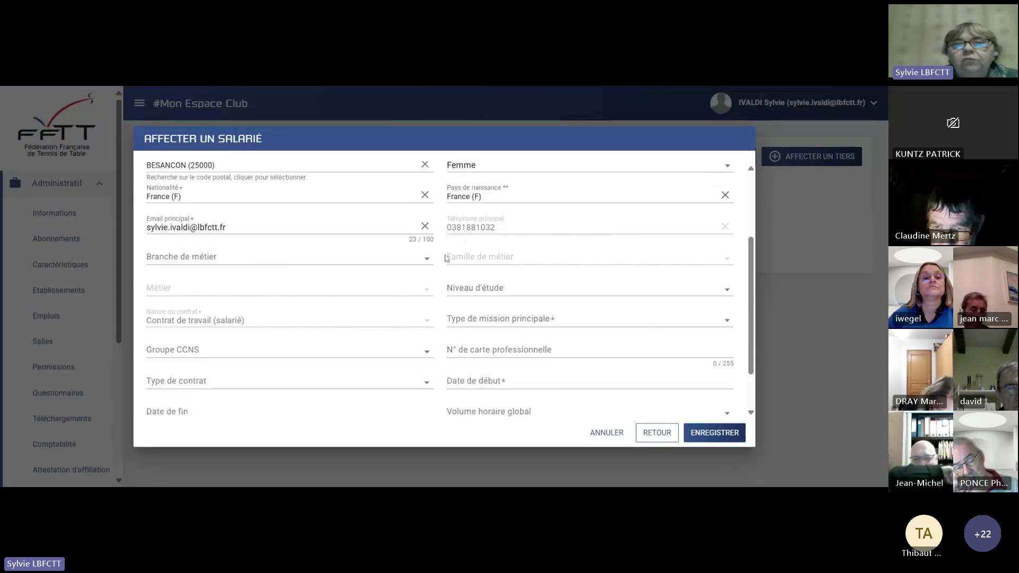
{"action": "scroll", "coordinate": [446, 302], "scroll_direction": "down", "scroll_amount": 1}
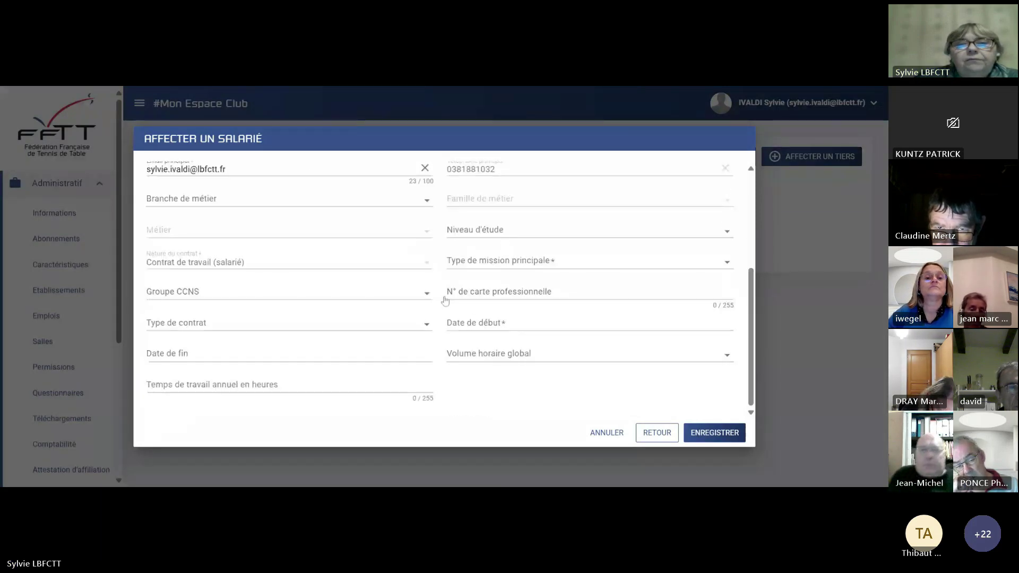
{"action": "left_click", "coordinate": [427, 326]}
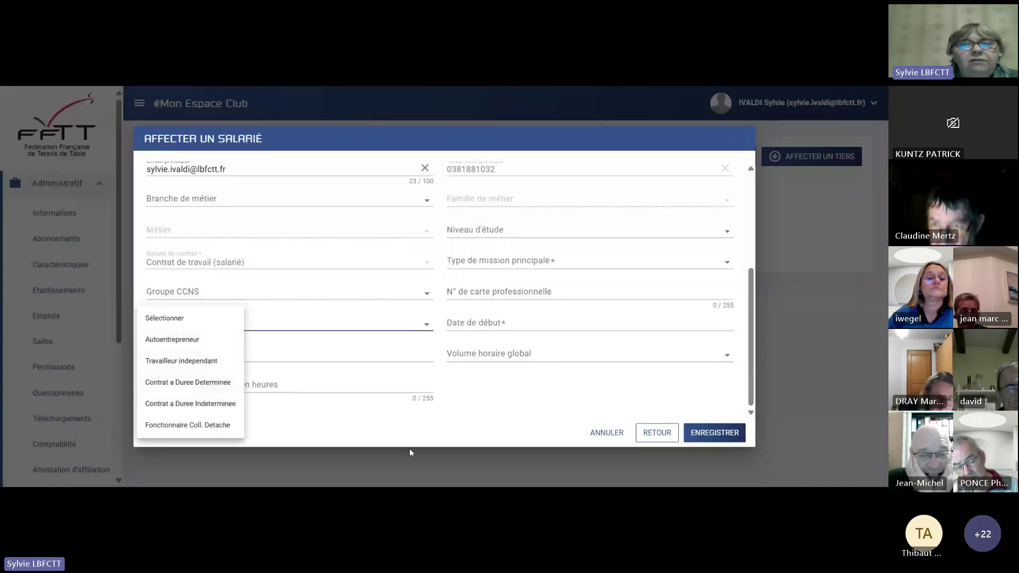
{"action": "left_click", "coordinate": [428, 441]}
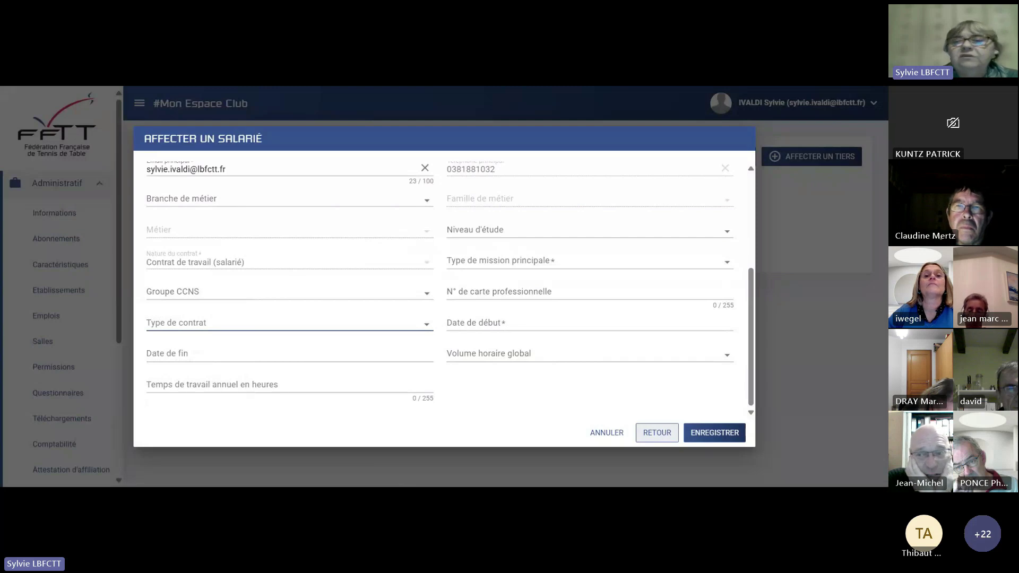
Cancel the Affecter un salarié dialog, returning to the empty employee list.
{"action": "left_click", "coordinate": [613, 433]}
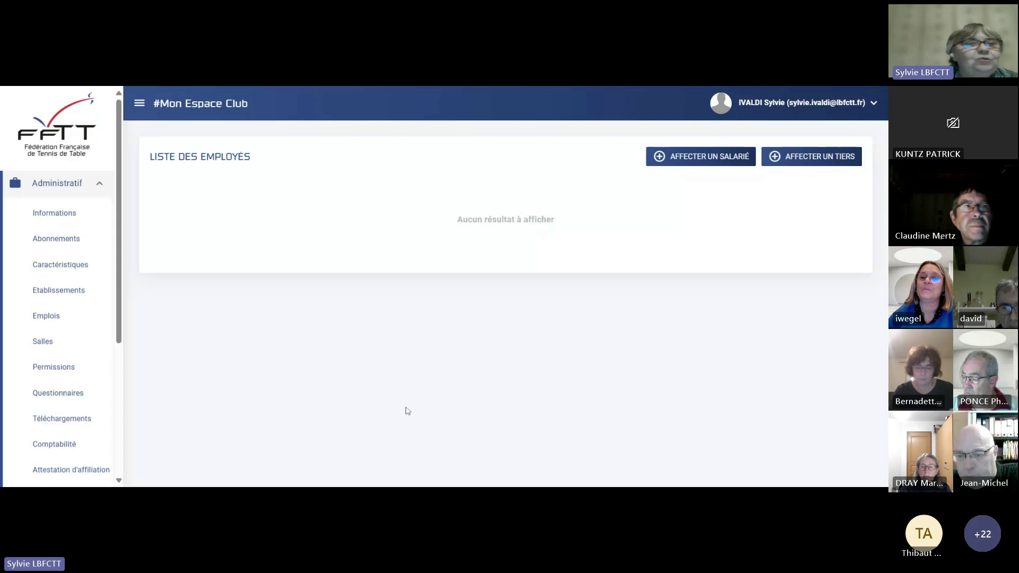
Open the Salles list with the Besançon and Roche Lez Beaupré halls.
{"action": "left_click", "coordinate": [43, 342]}
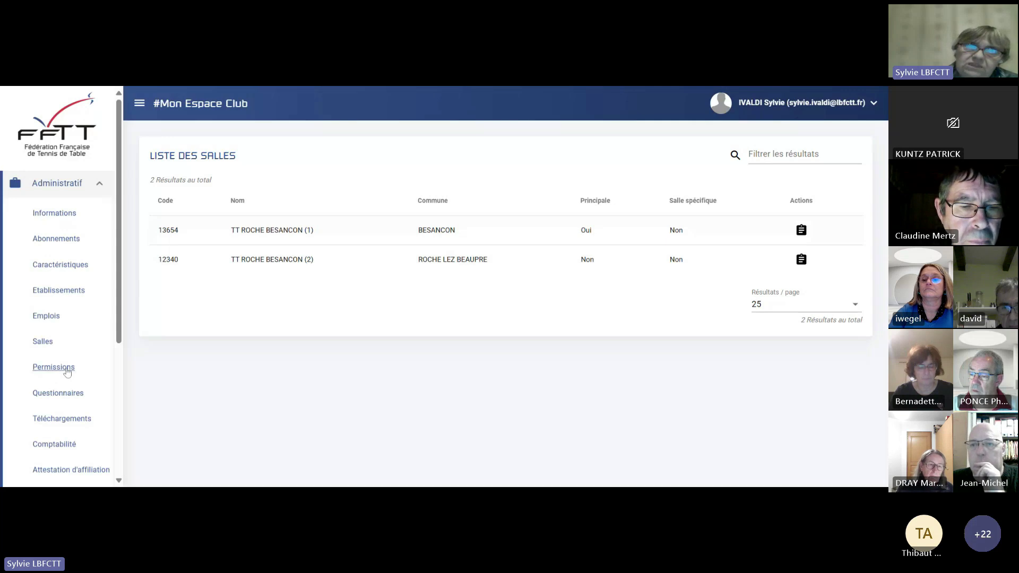
Open the Permissions page and start a new user permission, after cancelling a first attempt.
{"action": "left_click", "coordinate": [67, 369]}
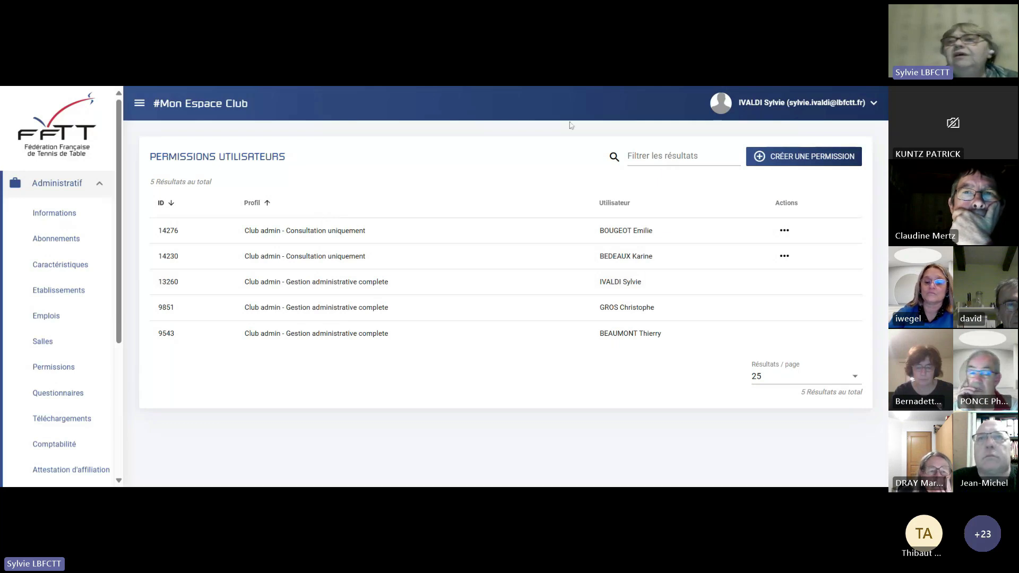
{"action": "left_click", "coordinate": [849, 155]}
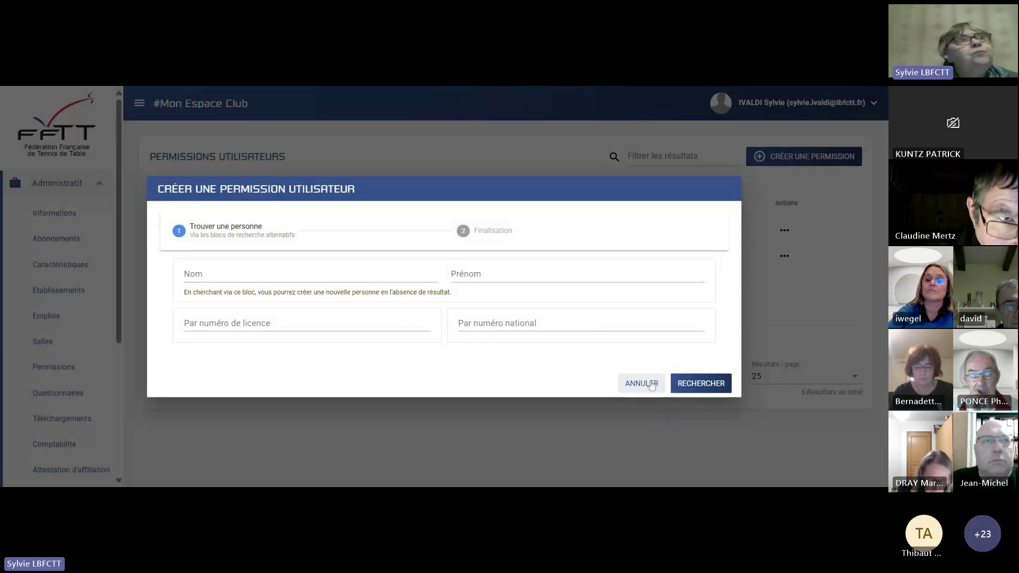
{"action": "left_click", "coordinate": [641, 383]}
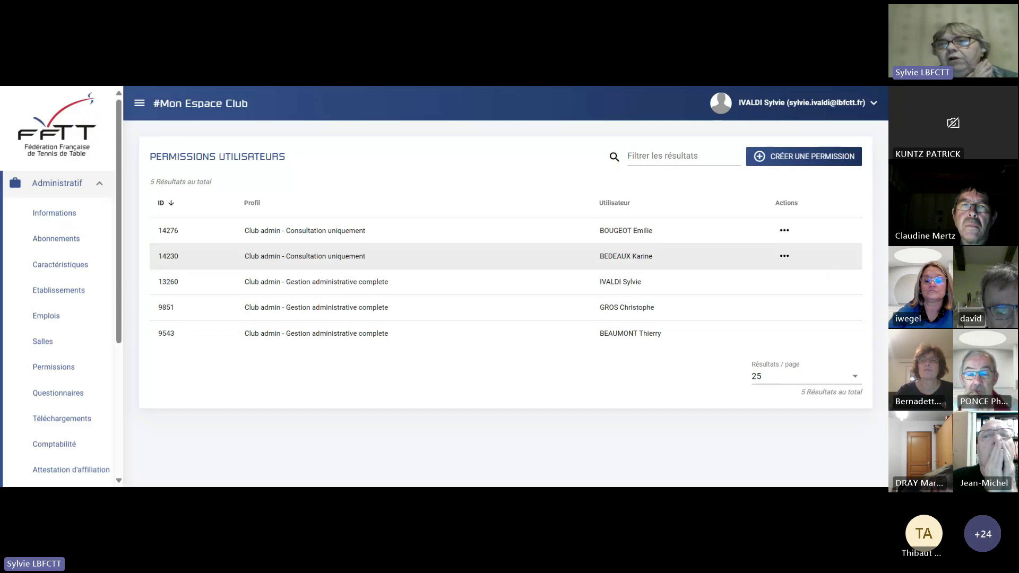
{"action": "left_click", "coordinate": [831, 164]}
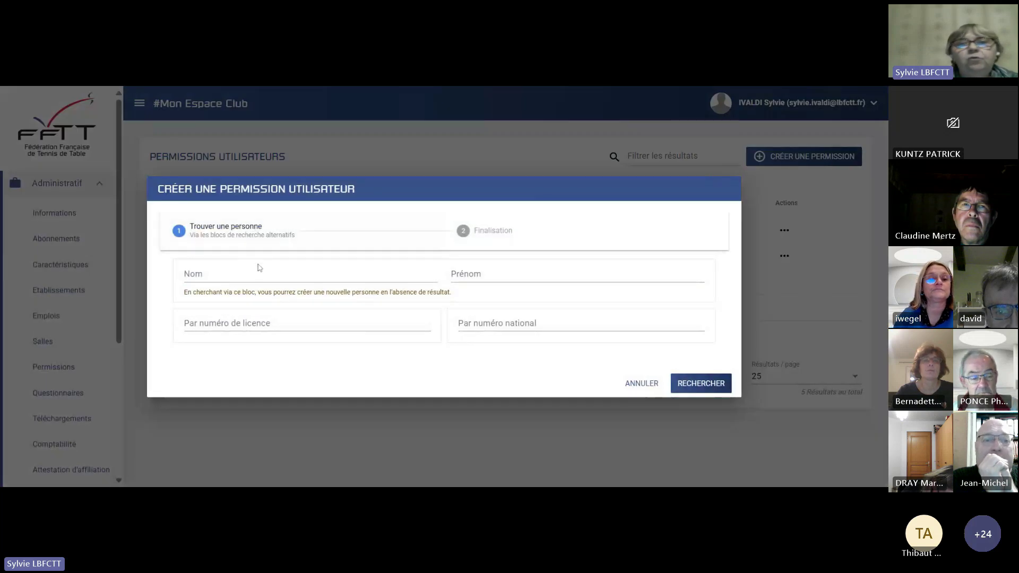
Search for the person by surname and first name, then select the found person.
{"action": "left_click", "coordinate": [213, 275]}
{"action": "key", "text": "Tab"}
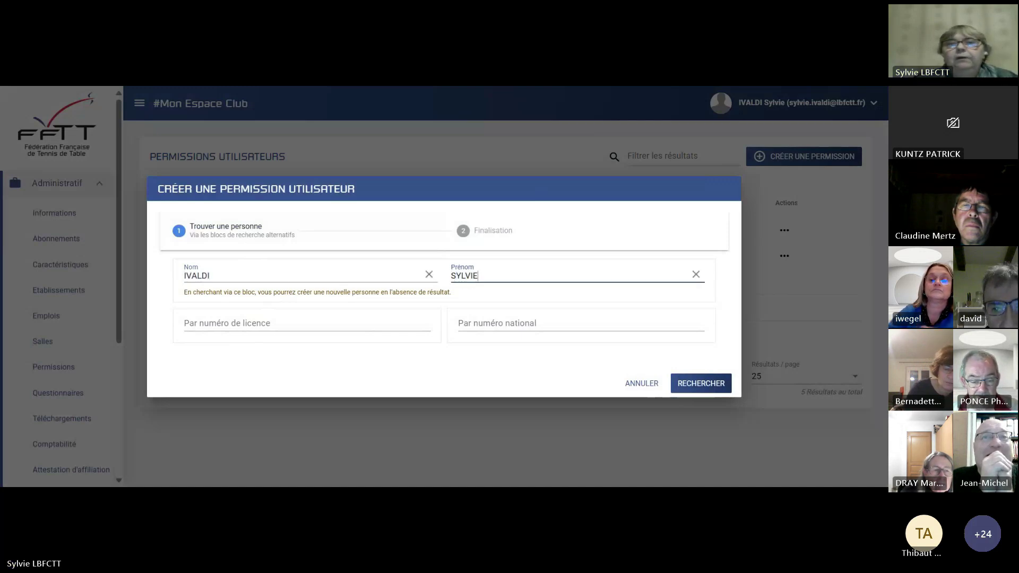
{"action": "left_click", "coordinate": [690, 383]}
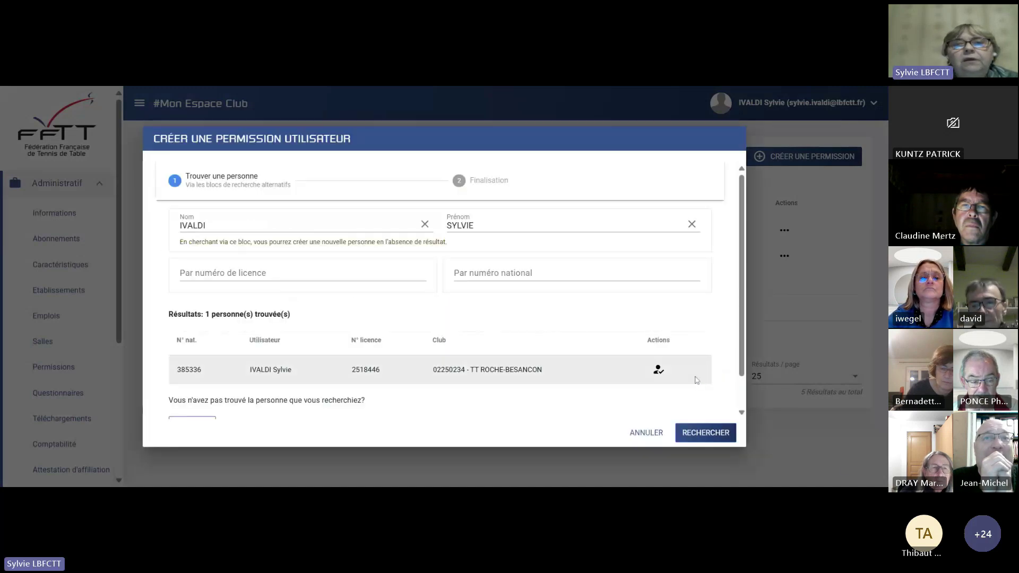
{"action": "scroll", "coordinate": [484, 366], "scroll_direction": "down", "scroll_amount": 1}
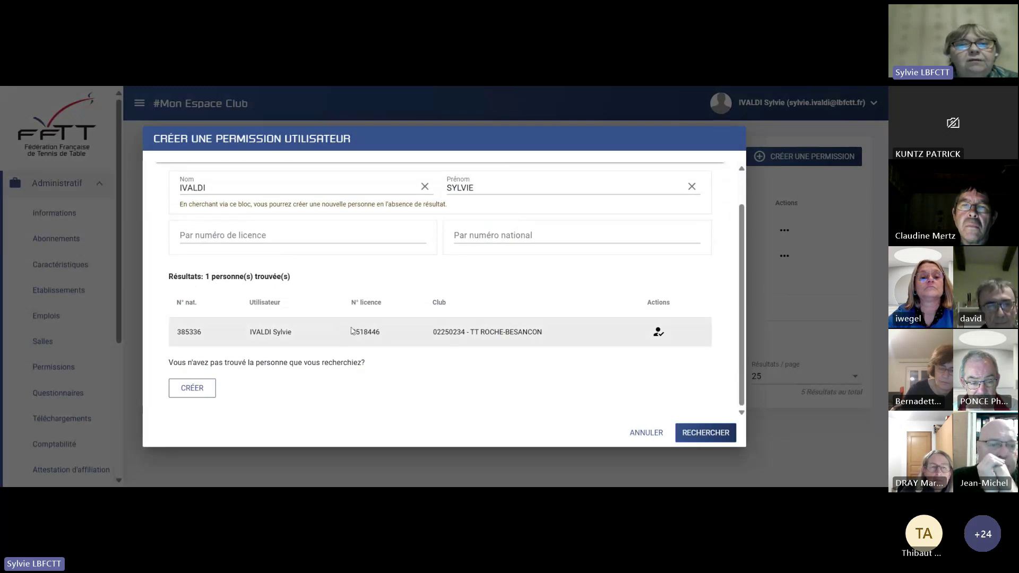
{"action": "scroll", "coordinate": [348, 333], "scroll_direction": "up", "scroll_amount": 1}
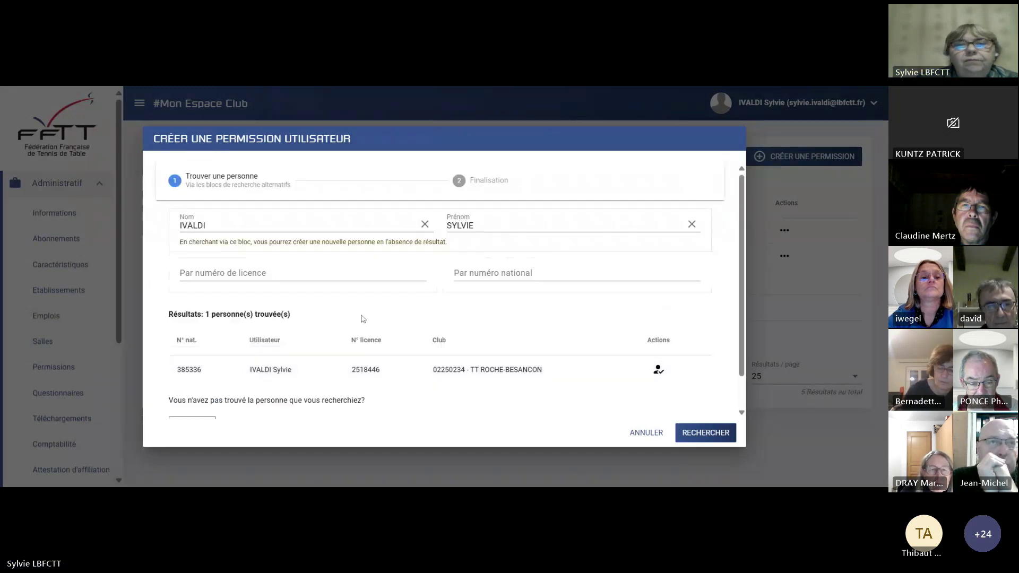
{"action": "left_click", "coordinate": [658, 370]}
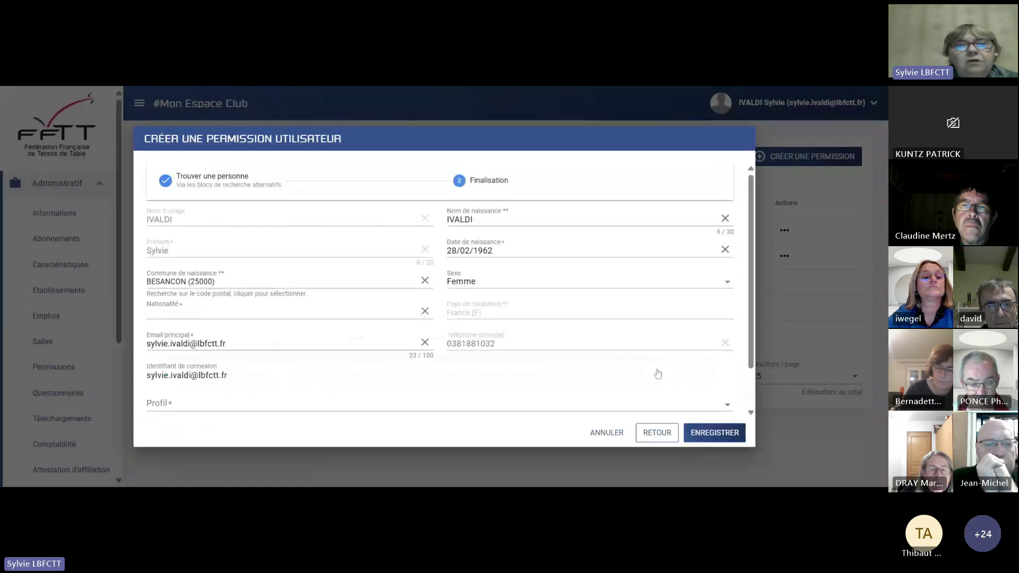
Open the Profil list without choosing a profile and cancel the new permission.
{"action": "scroll", "coordinate": [685, 356], "scroll_direction": "down", "scroll_amount": 1}
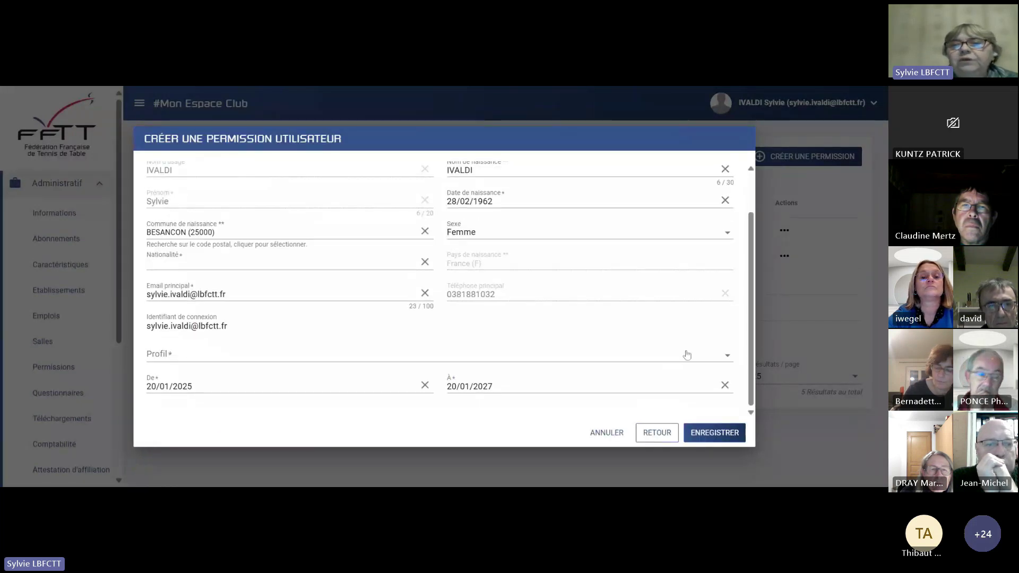
{"action": "left_click", "coordinate": [728, 360]}
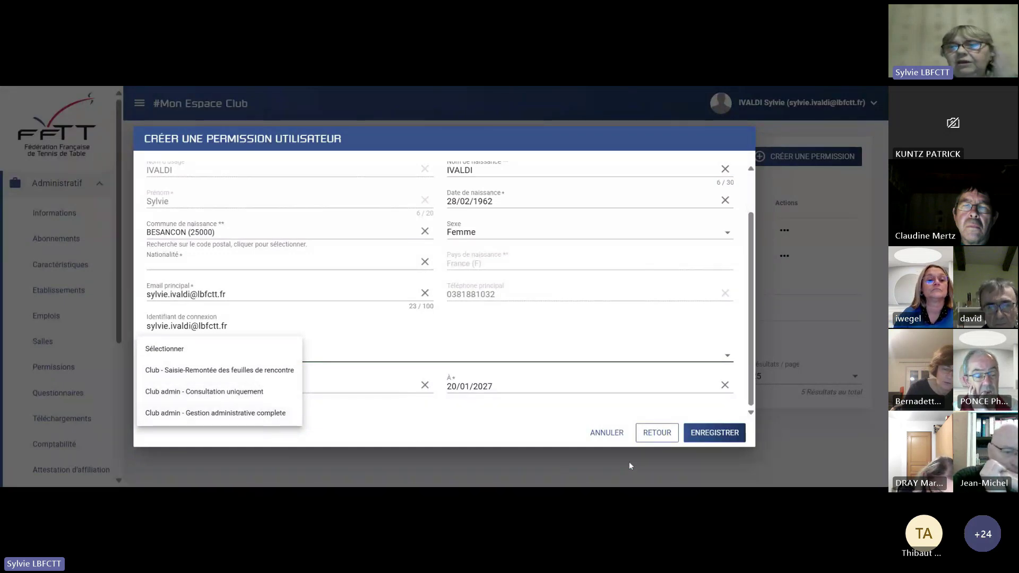
{"action": "left_click", "coordinate": [619, 437]}
{"action": "left_click", "coordinate": [619, 436]}
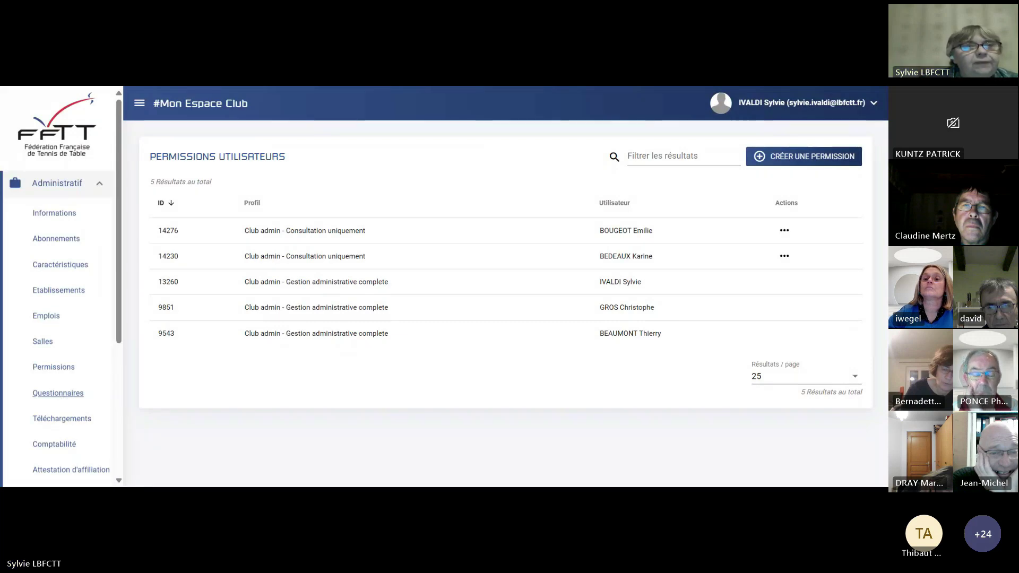
Open the Questionnaires list and the TESTS questionnaire's answer form.
{"action": "left_click", "coordinate": [60, 395]}
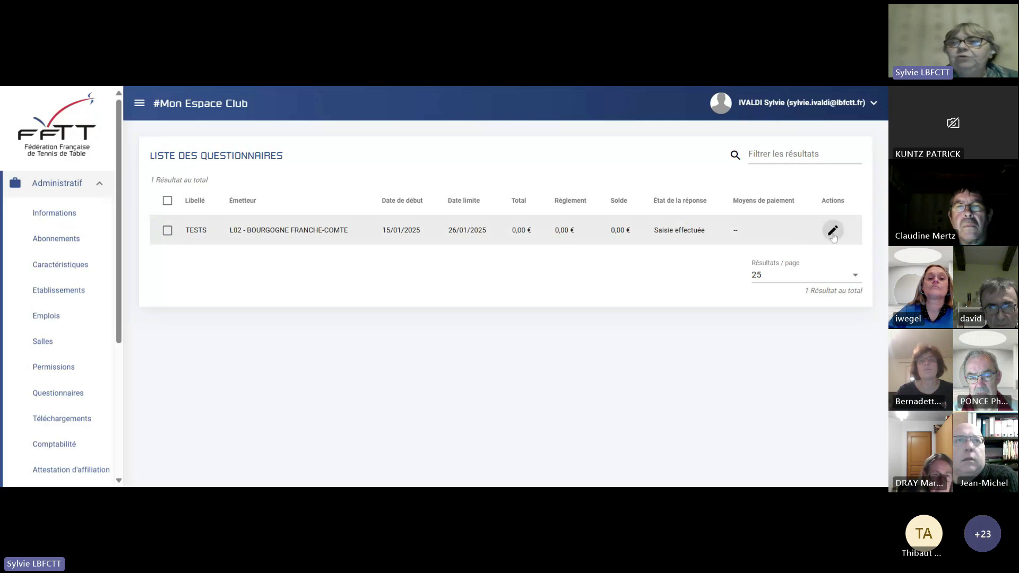
{"action": "left_click", "coordinate": [832, 231]}
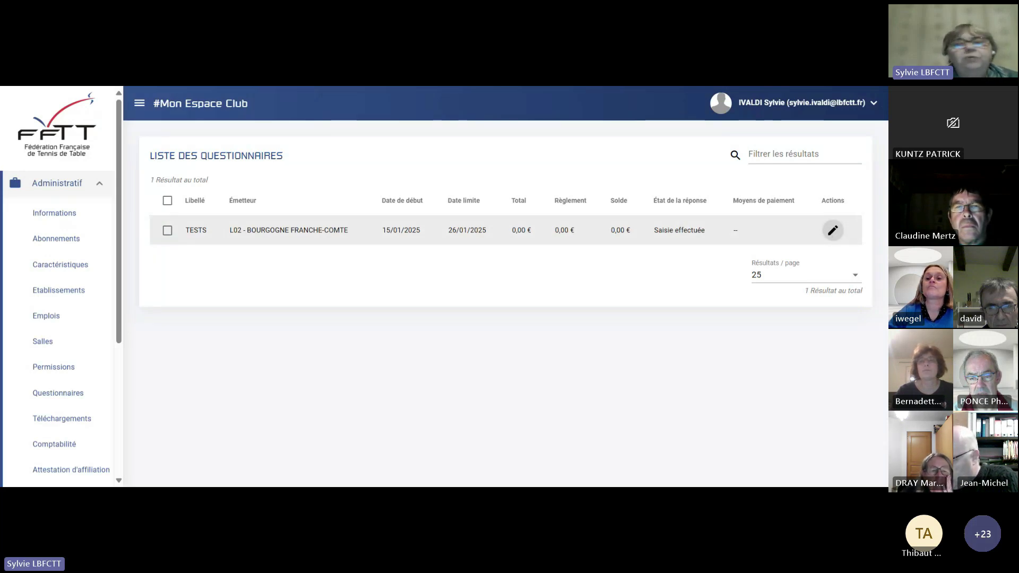
{"action": "left_click", "coordinate": [832, 232]}
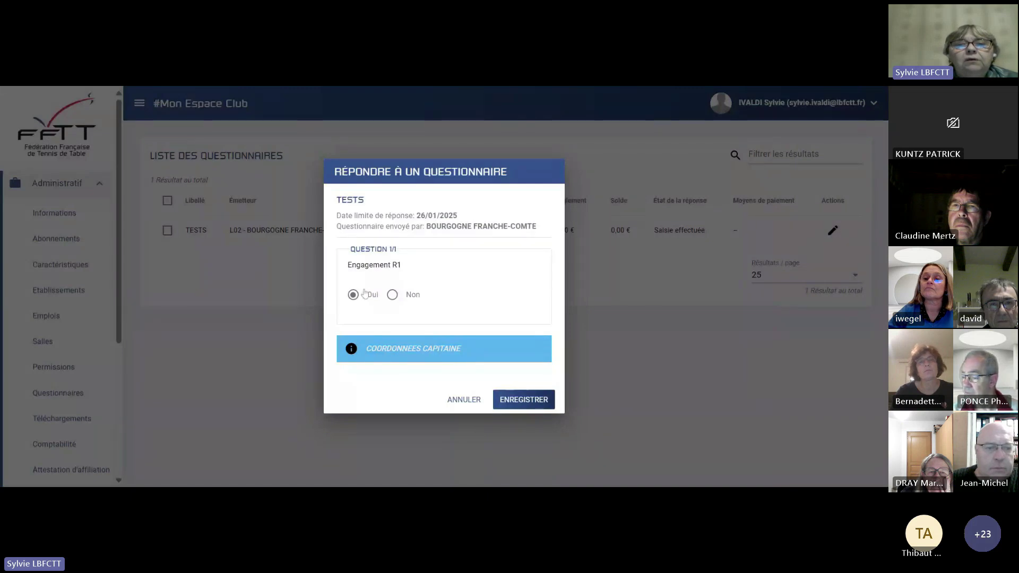
Toggle the Engagement R1 answer to Non and back to Oui, then close without saving.
{"action": "left_click", "coordinate": [392, 296]}
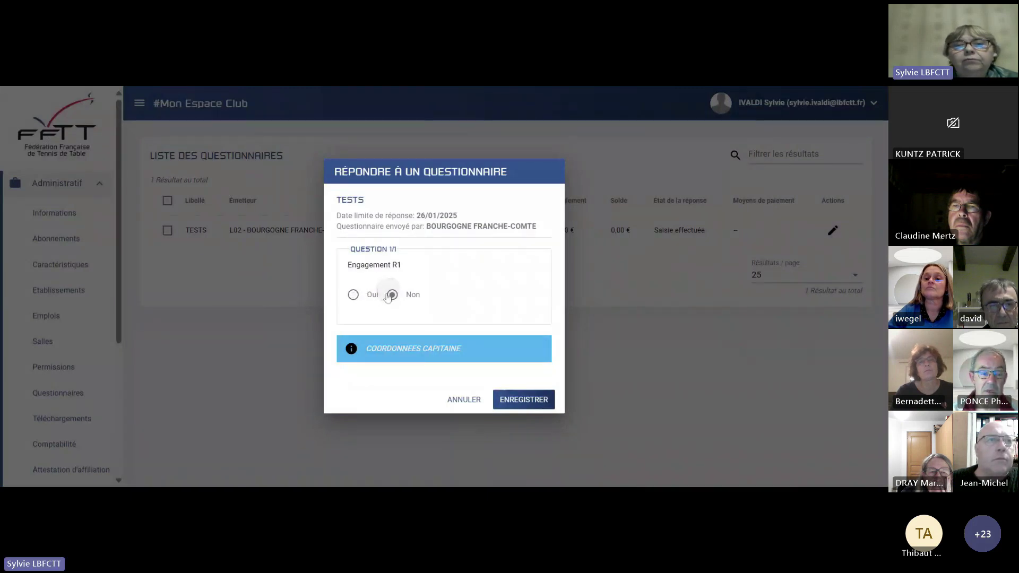
{"action": "left_click", "coordinate": [353, 295]}
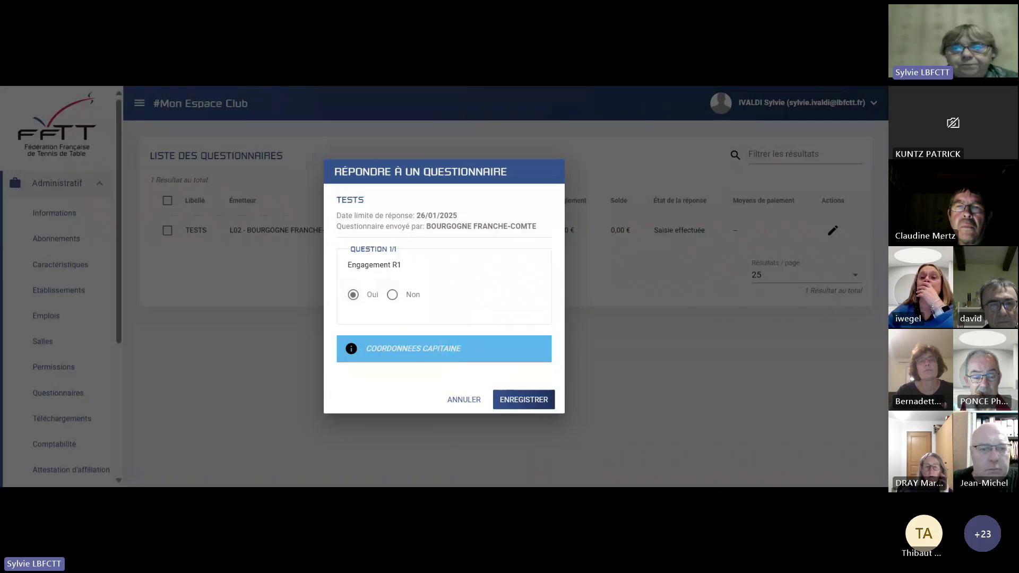
{"action": "left_click", "coordinate": [472, 399]}
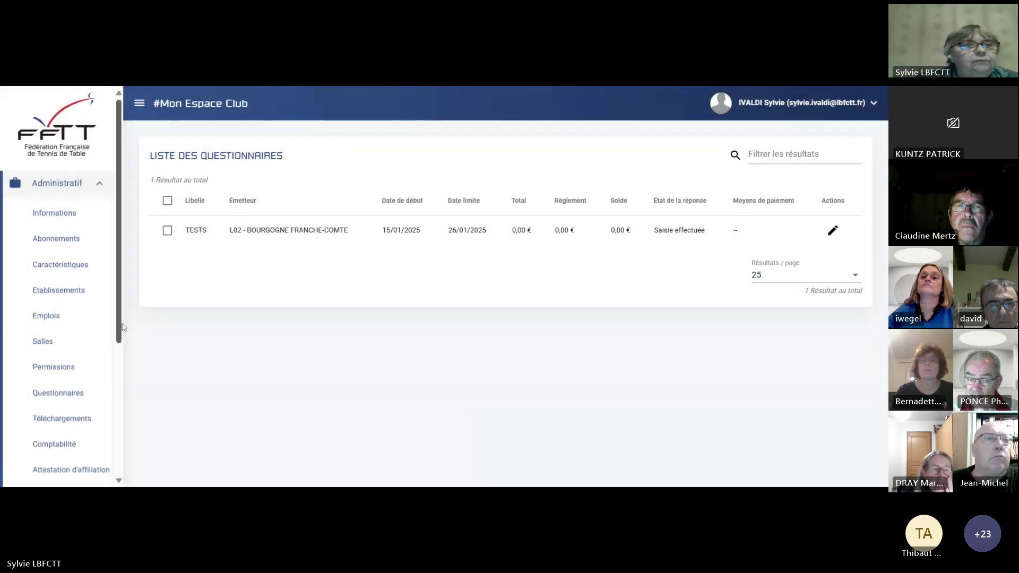
Open Téléchargements and browse the 2024-2025 bordereaux and health forms.
{"action": "scroll", "coordinate": [119, 333], "scroll_direction": "down", "scroll_amount": 3}
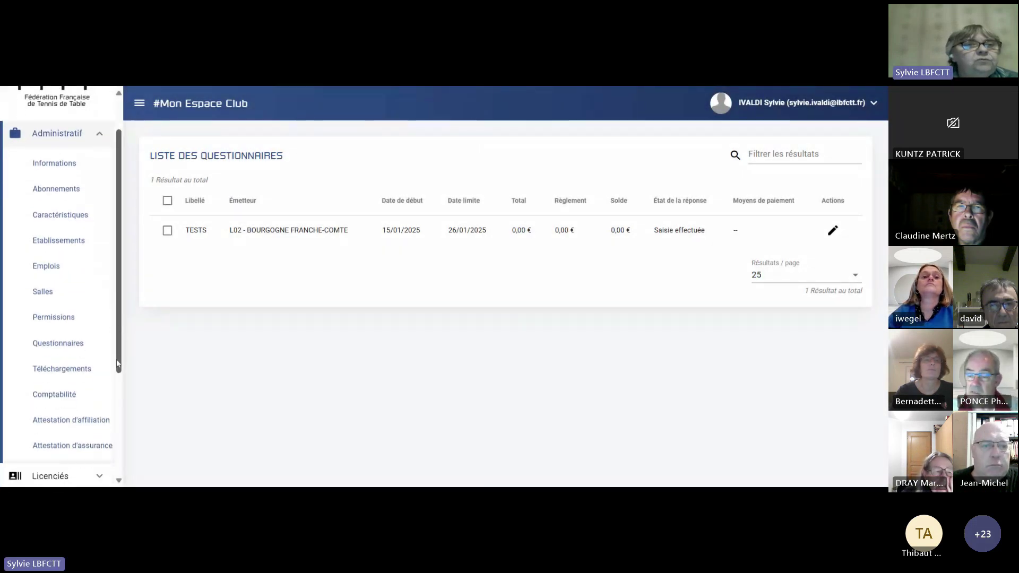
{"action": "left_click", "coordinate": [81, 298]}
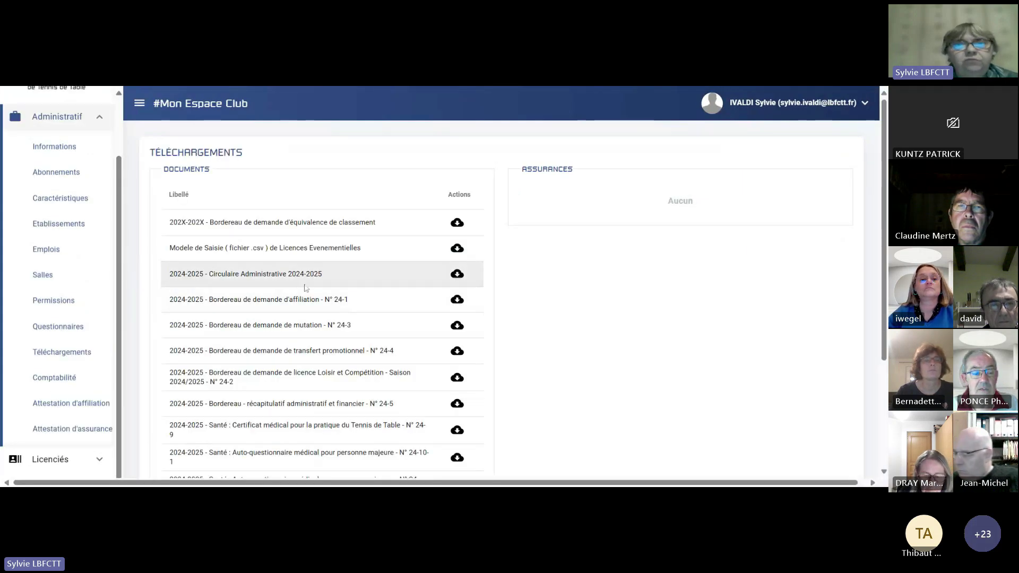
{"action": "scroll", "coordinate": [361, 218], "scroll_direction": "down", "scroll_amount": 3}
{"action": "scroll", "coordinate": [361, 217], "scroll_direction": "up", "scroll_amount": 3}
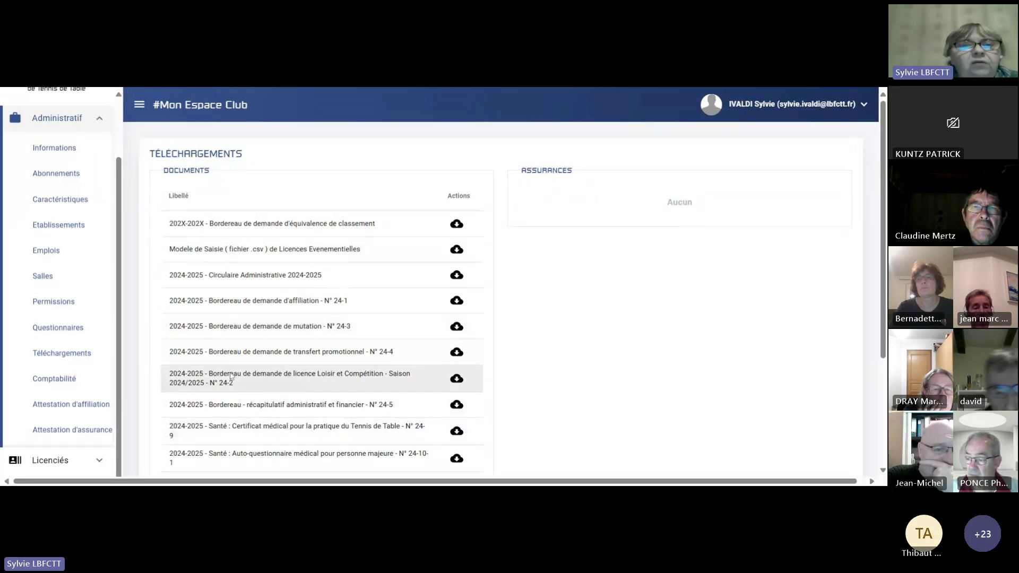
{"action": "scroll", "coordinate": [236, 370], "scroll_direction": "down", "scroll_amount": 3}
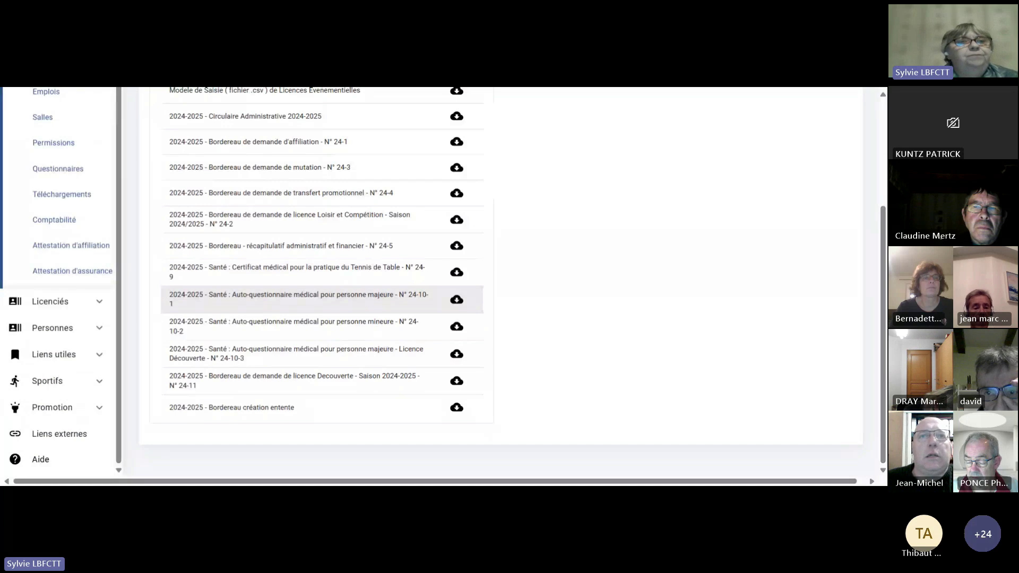
{"action": "scroll", "coordinate": [514, 325], "scroll_direction": "up", "scroll_amount": 1}
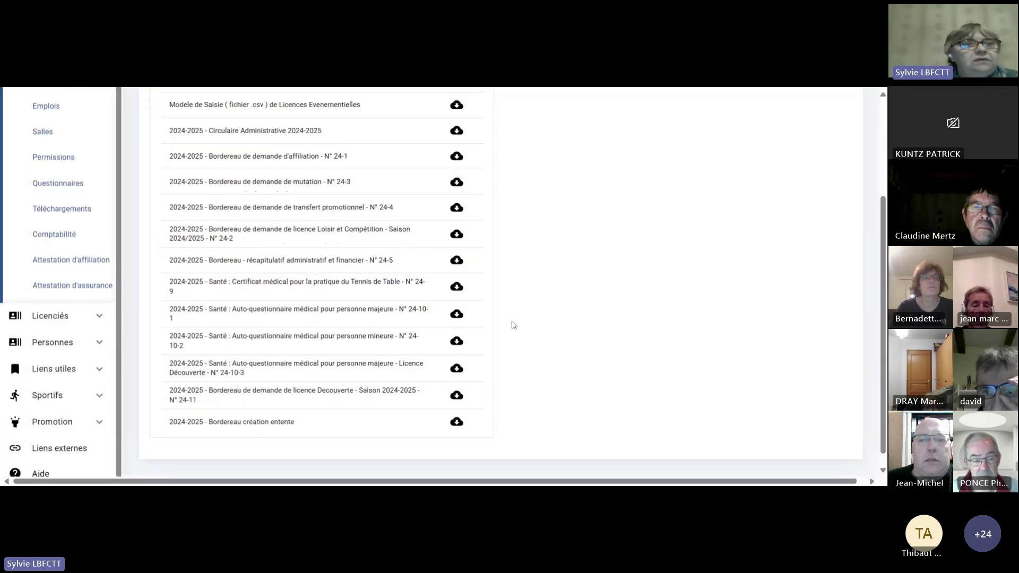
{"action": "scroll", "coordinate": [514, 325], "scroll_direction": "up", "scroll_amount": 3}
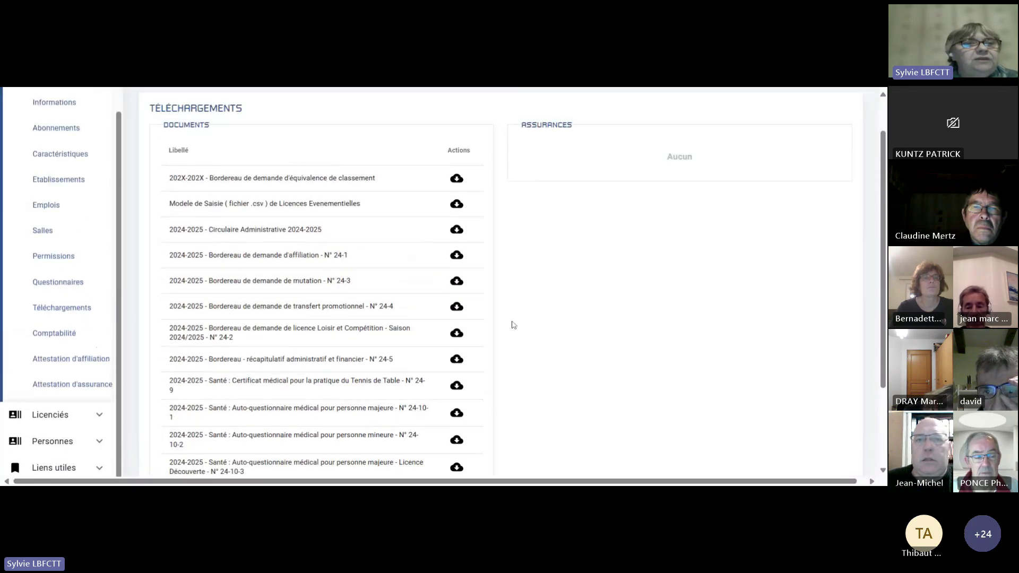
Open Comptabilité and review the licence and automatic imputations tables, up to the 7 470,00 € subtotal.
{"action": "left_click", "coordinate": [54, 336]}
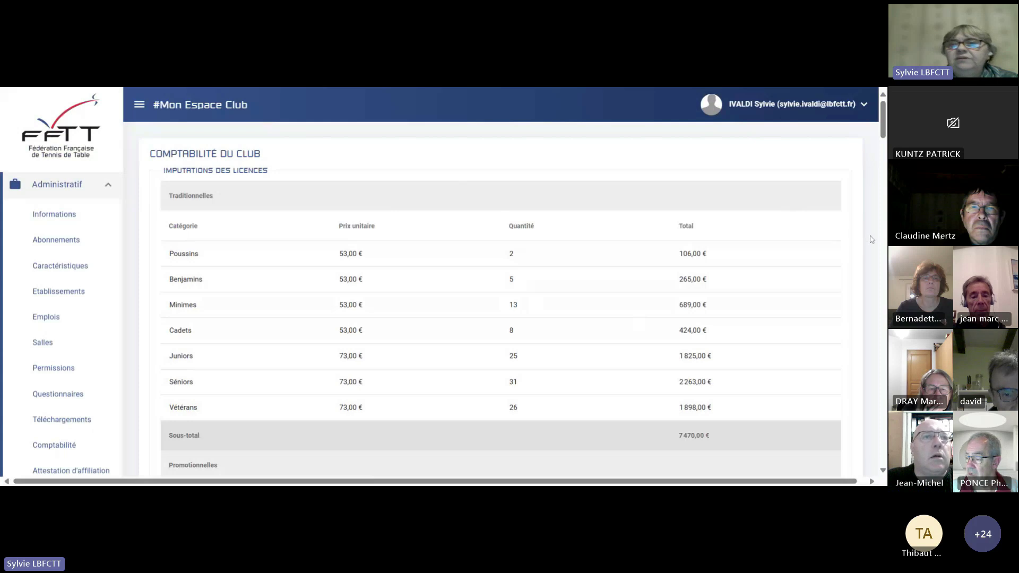
{"action": "scroll", "coordinate": [751, 244], "scroll_direction": "down", "scroll_amount": 2}
{"action": "scroll", "coordinate": [752, 252], "scroll_direction": "down", "scroll_amount": 5}
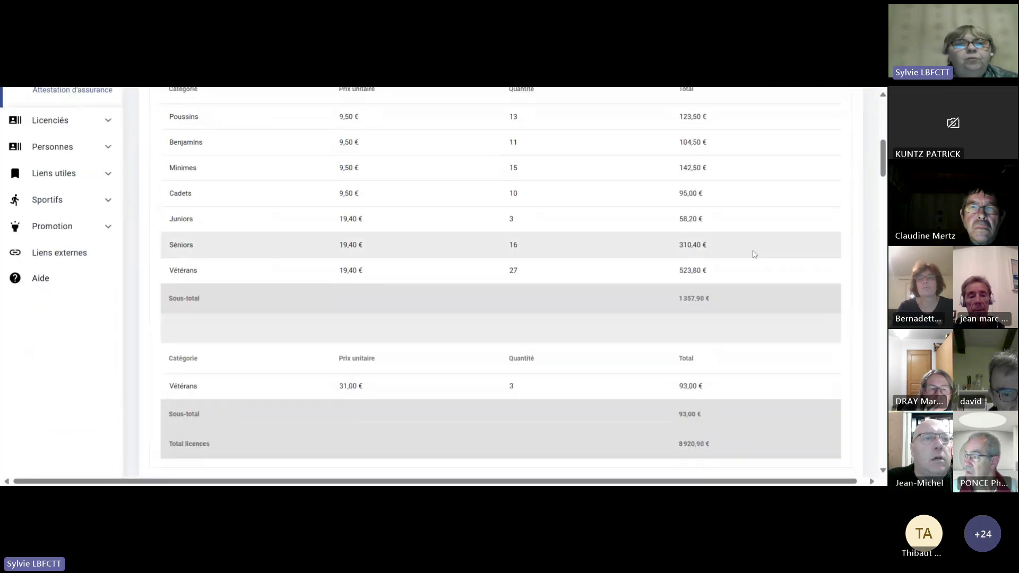
{"action": "scroll", "coordinate": [600, 198], "scroll_direction": "down", "scroll_amount": 2}
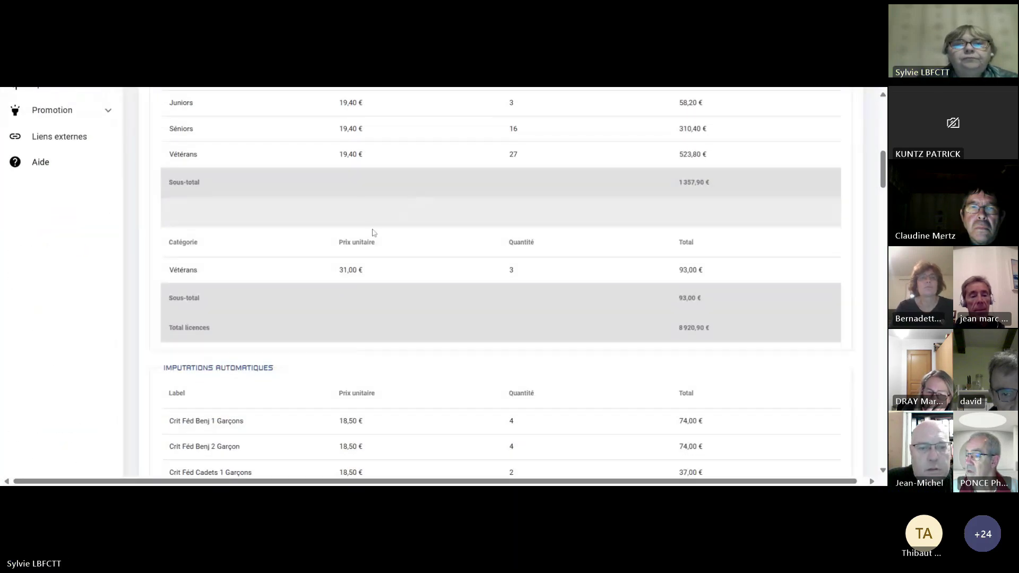
{"action": "scroll", "coordinate": [440, 258], "scroll_direction": "down", "scroll_amount": 3}
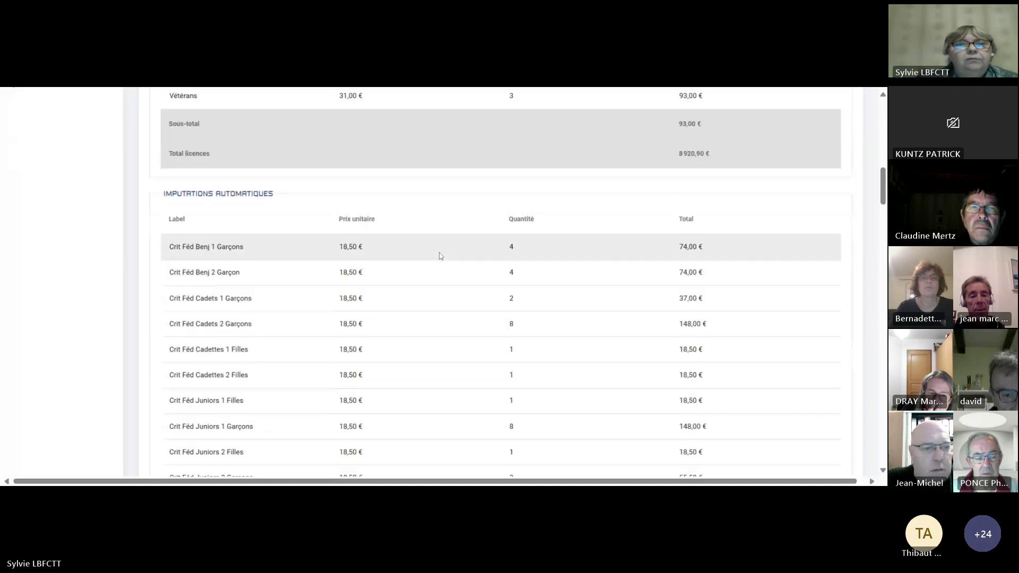
{"action": "scroll", "coordinate": [339, 273], "scroll_direction": "down", "scroll_amount": 5}
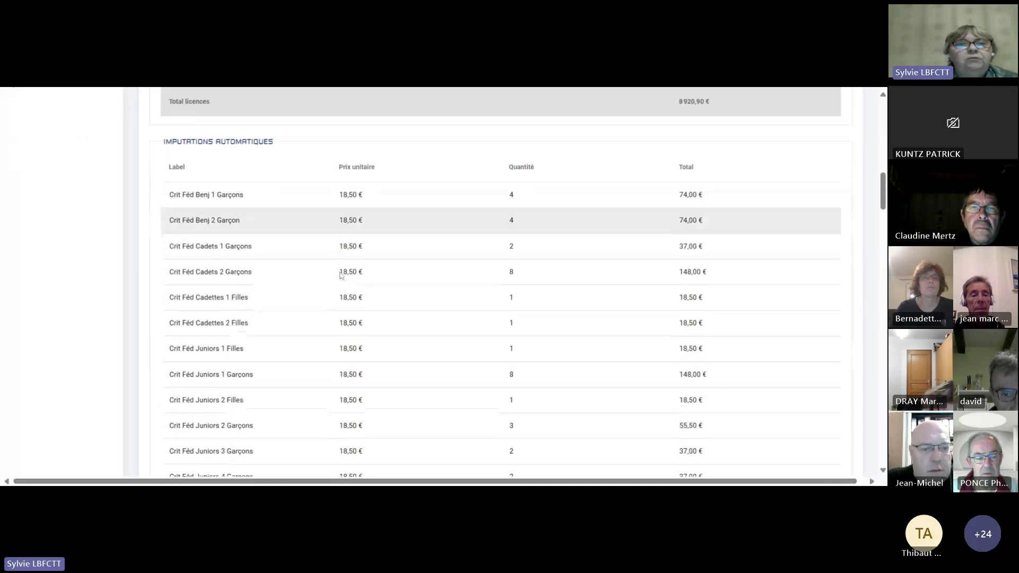
{"action": "scroll", "coordinate": [353, 286], "scroll_direction": "down", "scroll_amount": 6}
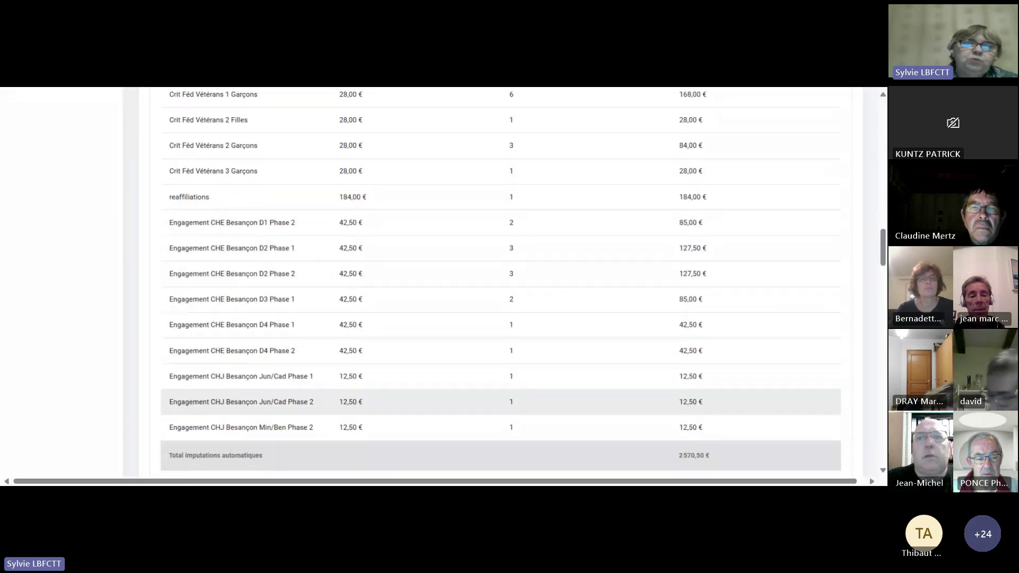
{"action": "scroll", "coordinate": [289, 402], "scroll_direction": "down", "scroll_amount": 2}
{"action": "scroll", "coordinate": [296, 394], "scroll_direction": "up", "scroll_amount": 9}
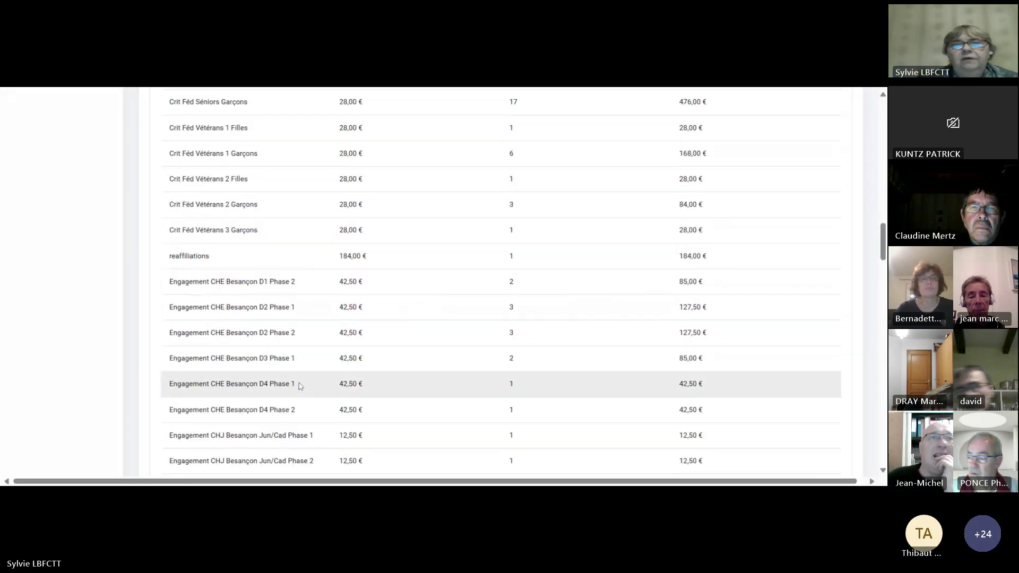
{"action": "scroll", "coordinate": [318, 371], "scroll_direction": "up", "scroll_amount": 10}
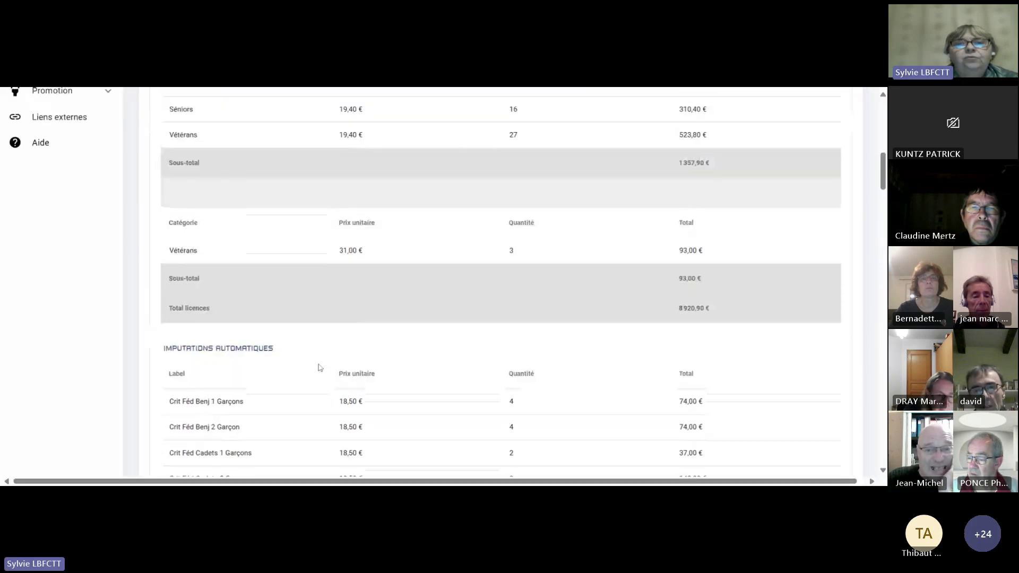
{"action": "scroll", "coordinate": [759, 176], "scroll_direction": "up", "scroll_amount": 3}
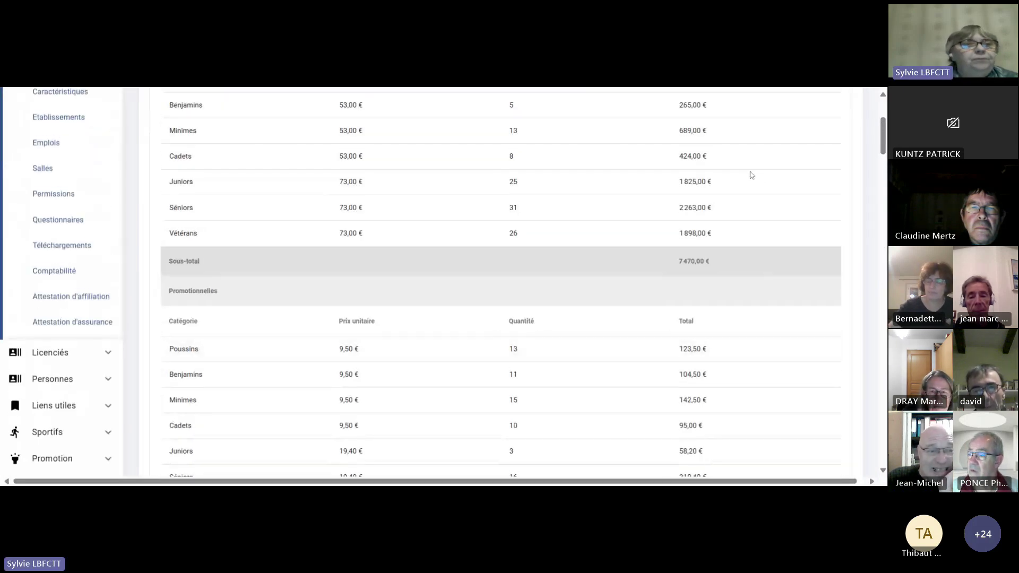